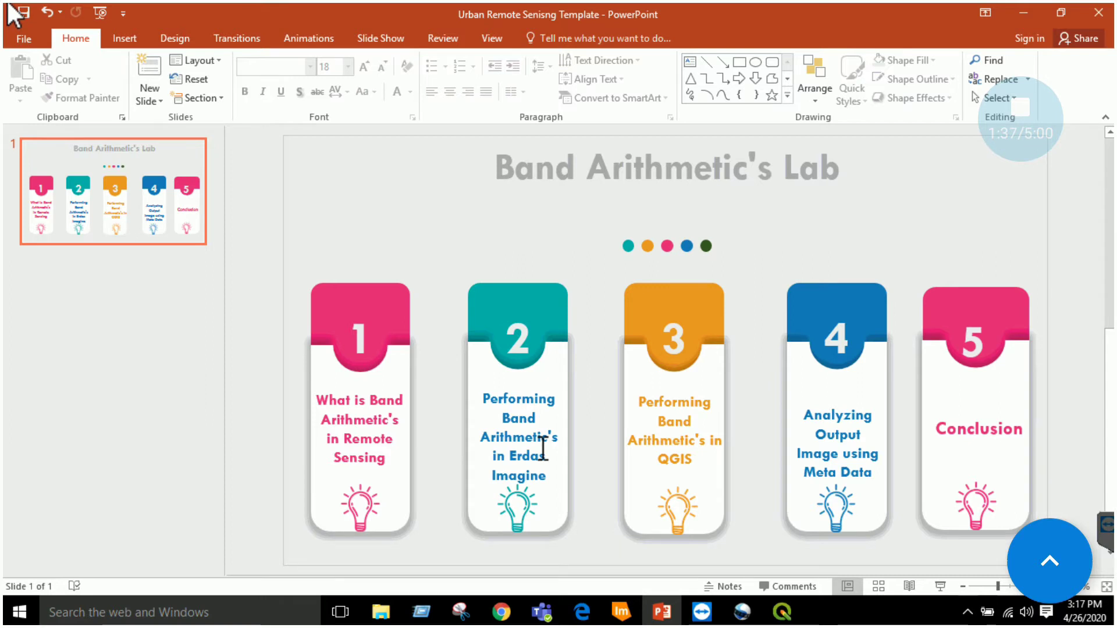
Step: From 2D View #1, select cola_ikonos_2000_ms.img in Band Arithmetics Lab > Data as a raster layer
click(624, 613)
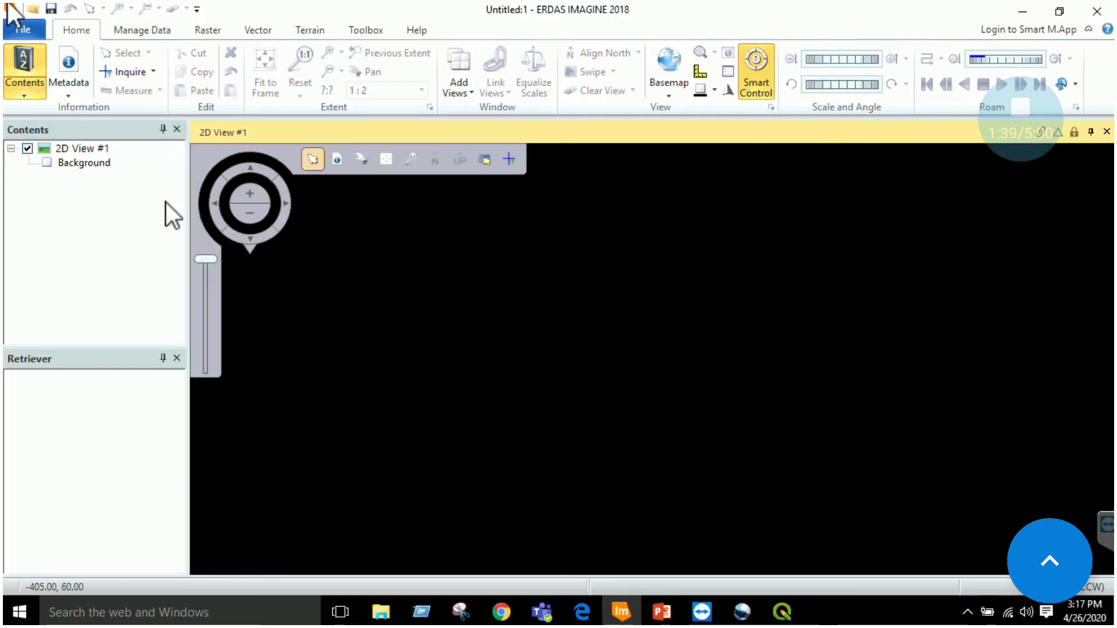
right_click(84, 150)
click(166, 48)
click(727, 309)
double_click(591, 259)
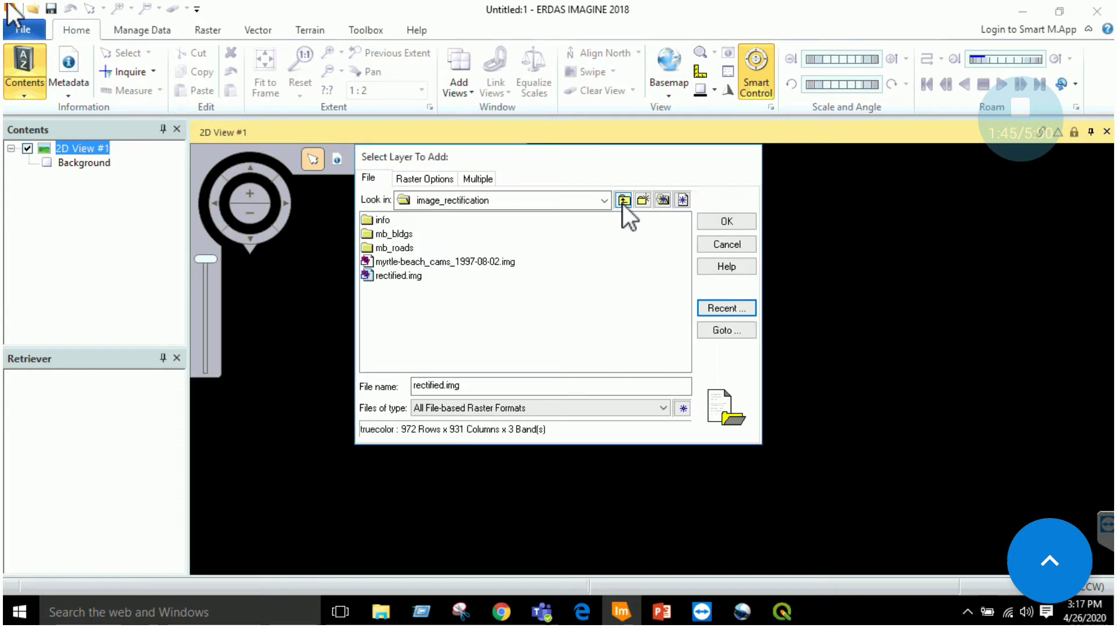
click(623, 200)
click(623, 201)
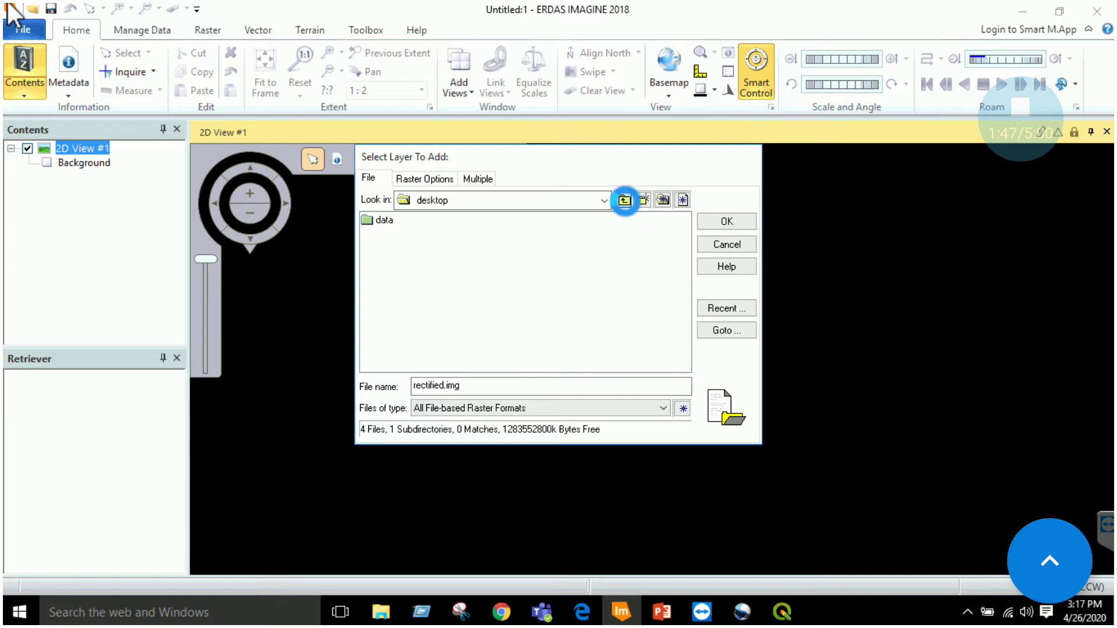
double_click(417, 222)
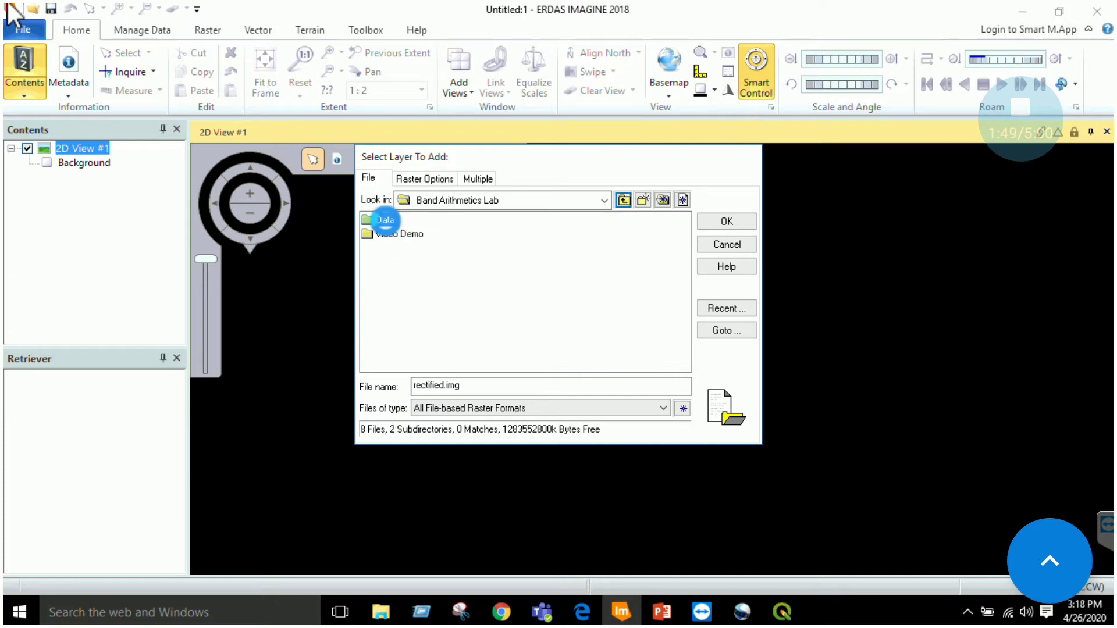
double_click(394, 221)
click(422, 222)
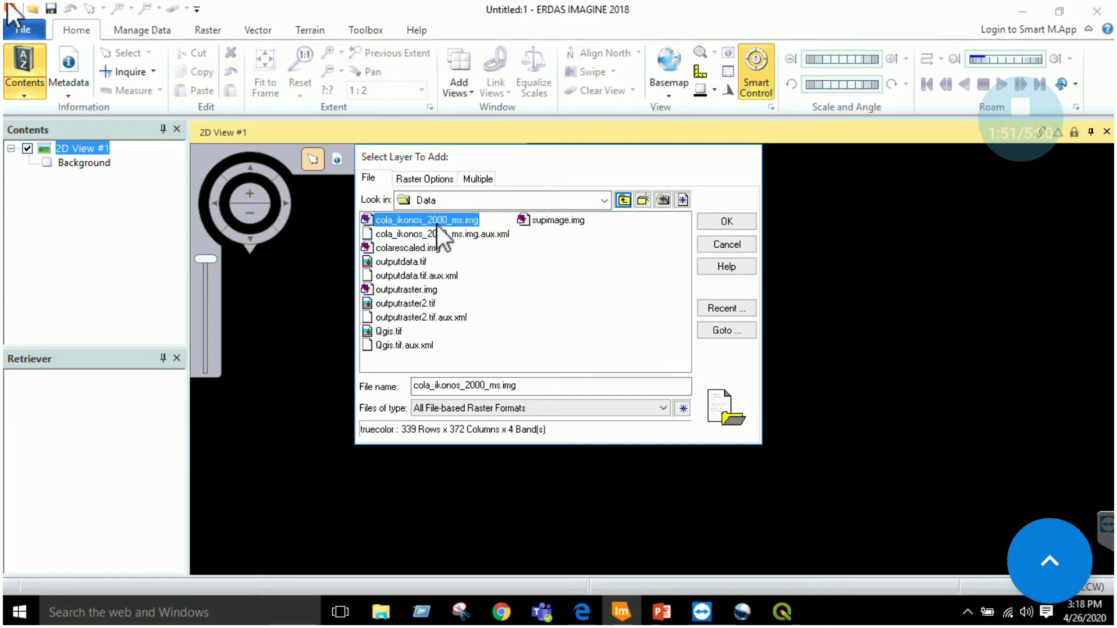
Step: Add cola_ikonos_2000_ms.img to the view and fit the whole image to the window
click(727, 224)
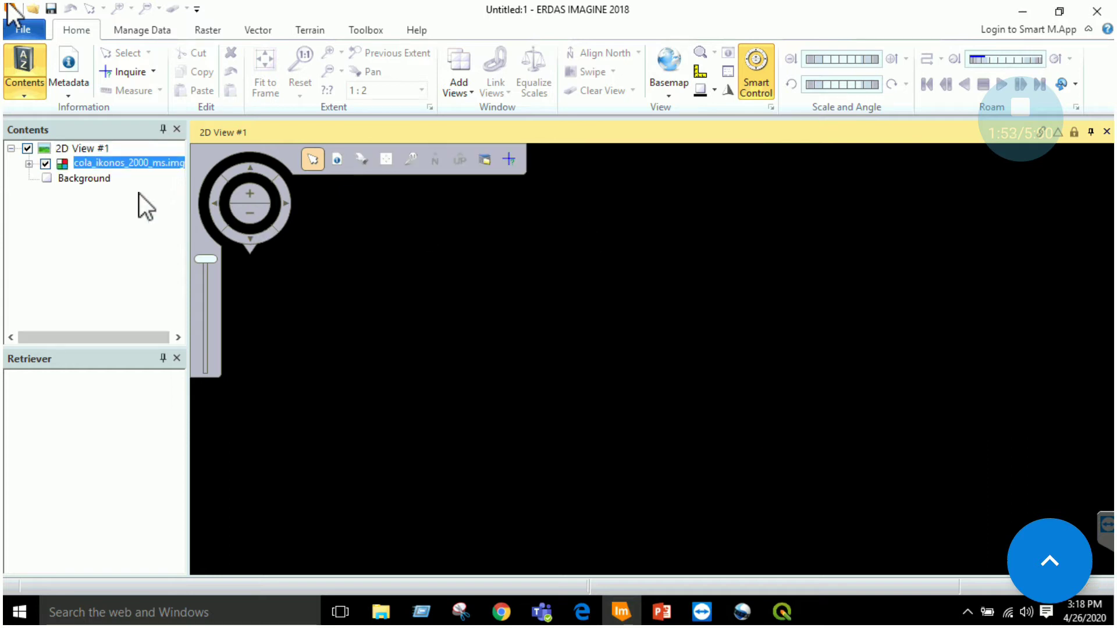
right_click(140, 170)
click(225, 298)
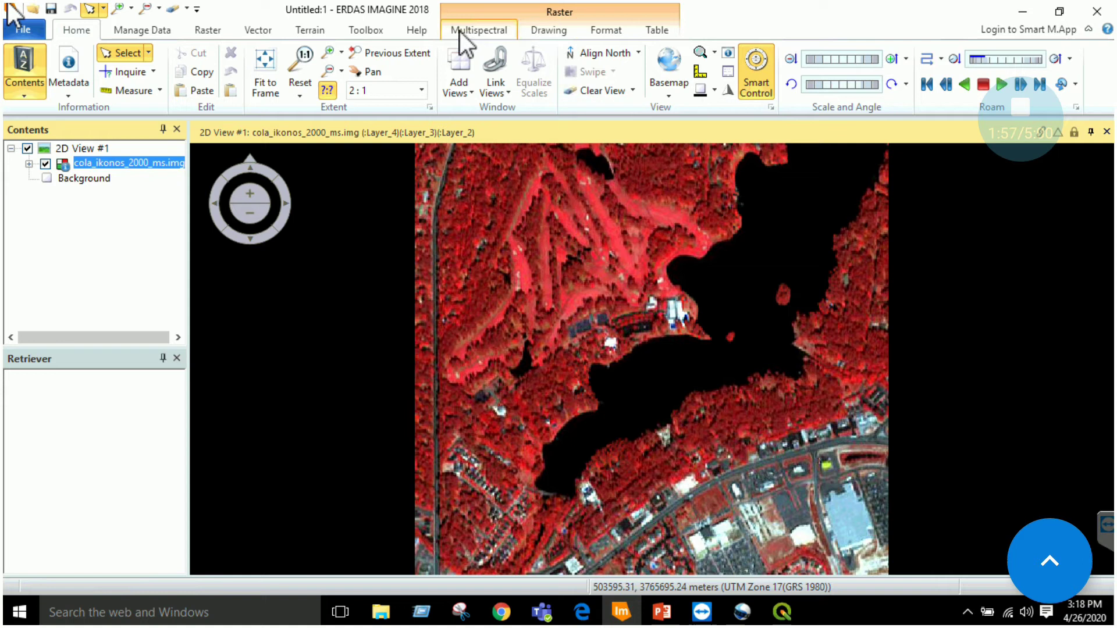
Step: Display Layer_3, Layer_2 and Layer_1 as the red, green and blue bands
click(476, 32)
click(575, 54)
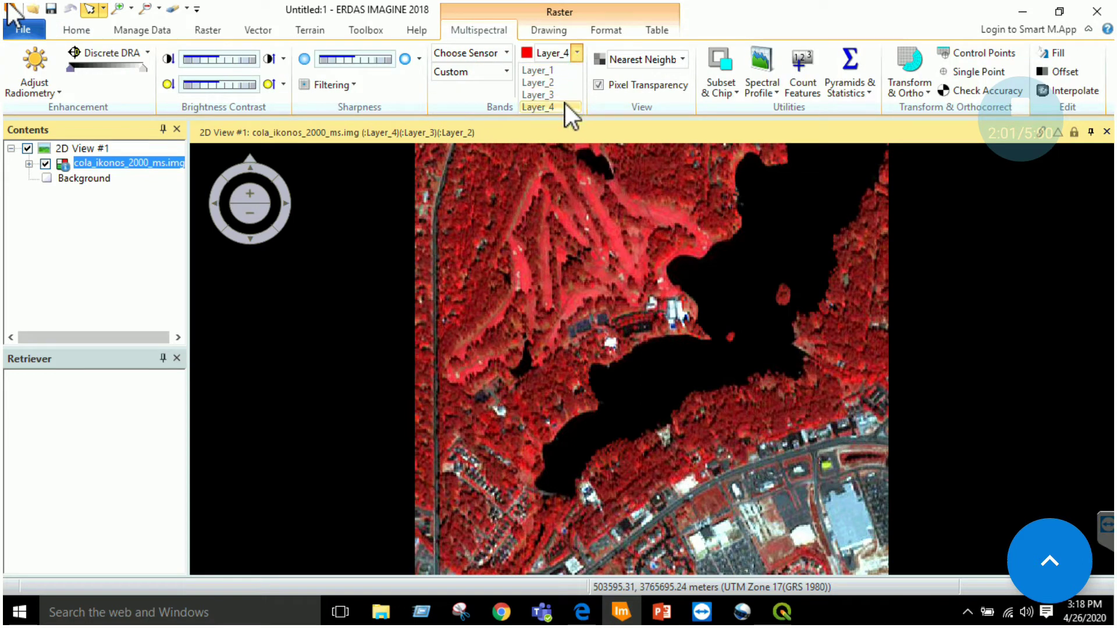
click(564, 96)
click(576, 72)
click(563, 101)
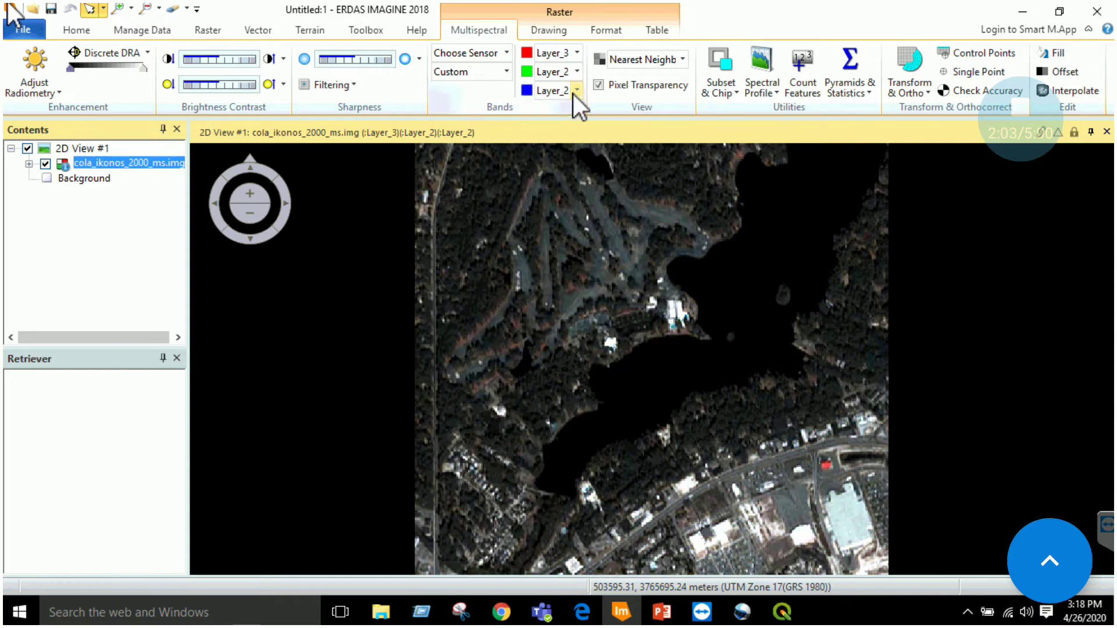
click(566, 104)
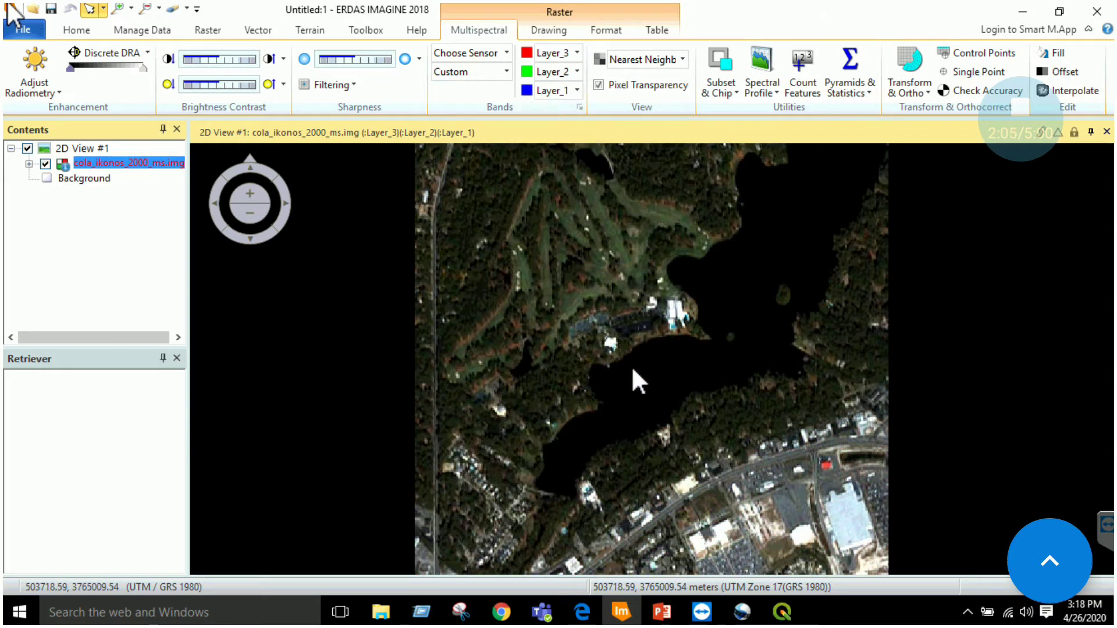
scroll(702, 288, up, 1)
scroll(698, 294, up, 1)
scroll(661, 323, up, 1)
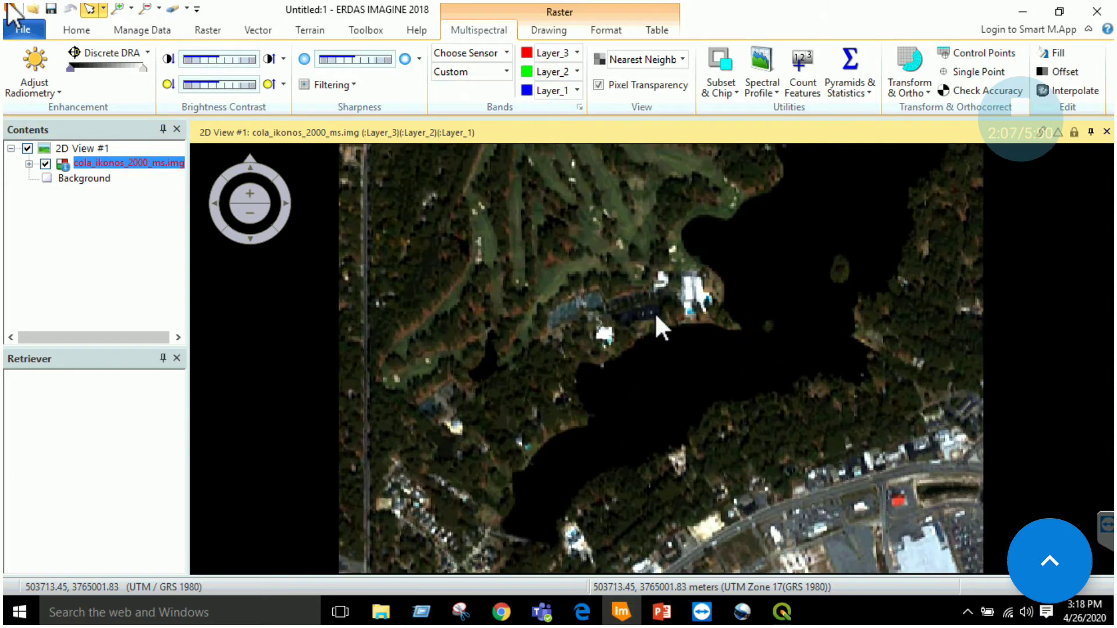
scroll(655, 317, up, 1)
scroll(514, 352, down, 1)
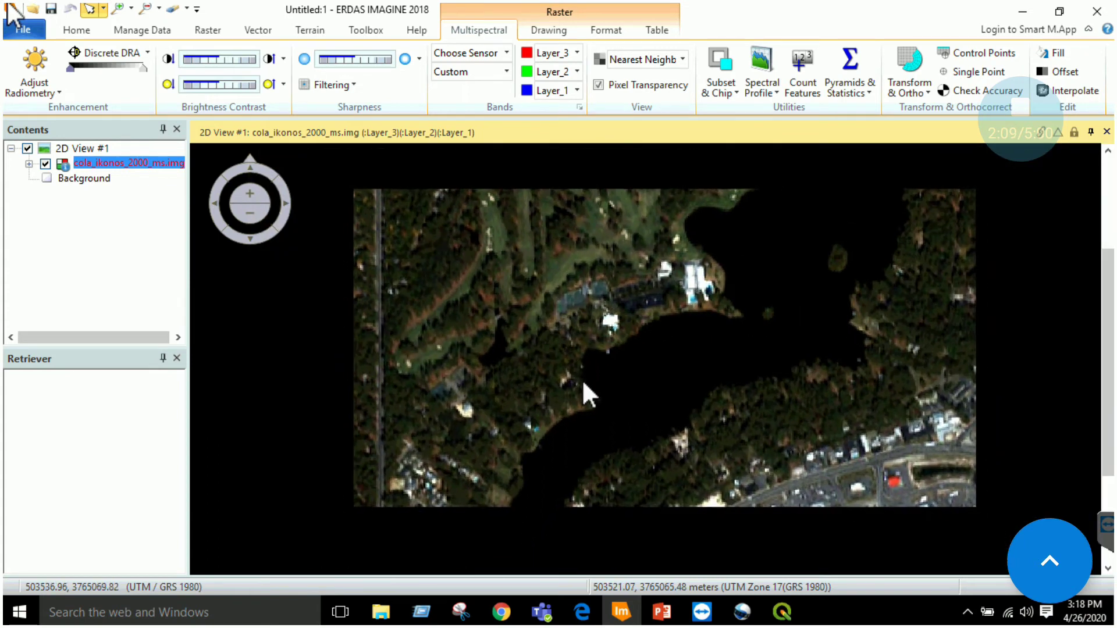
scroll(695, 314, down, 1)
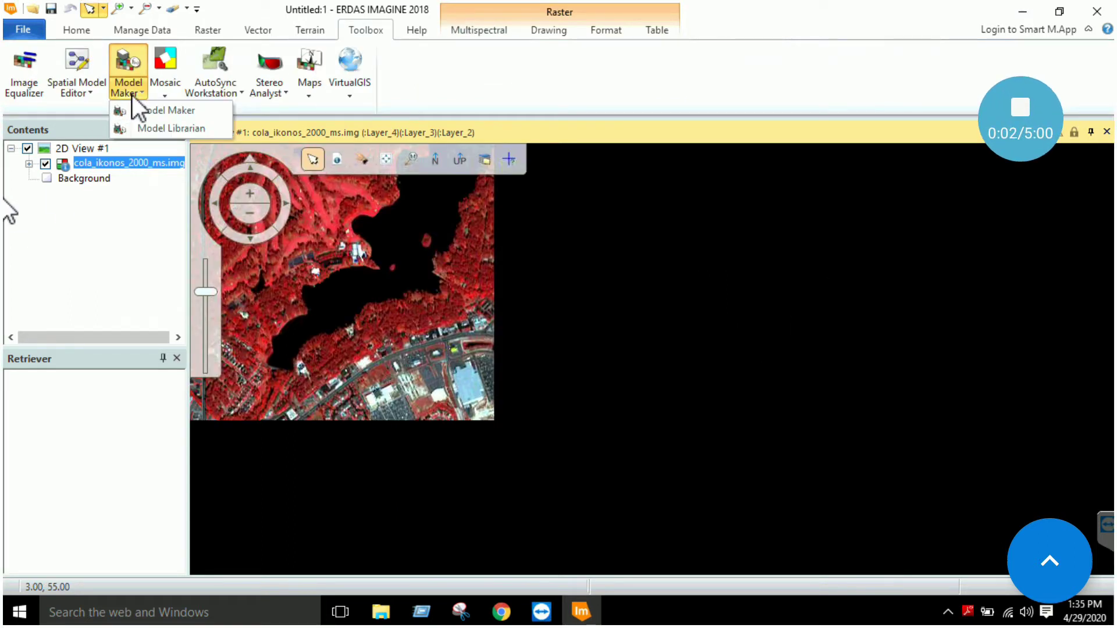
Step: Dismiss the Model Maker menu and fit the IKONOS layer to the window
click(182, 115)
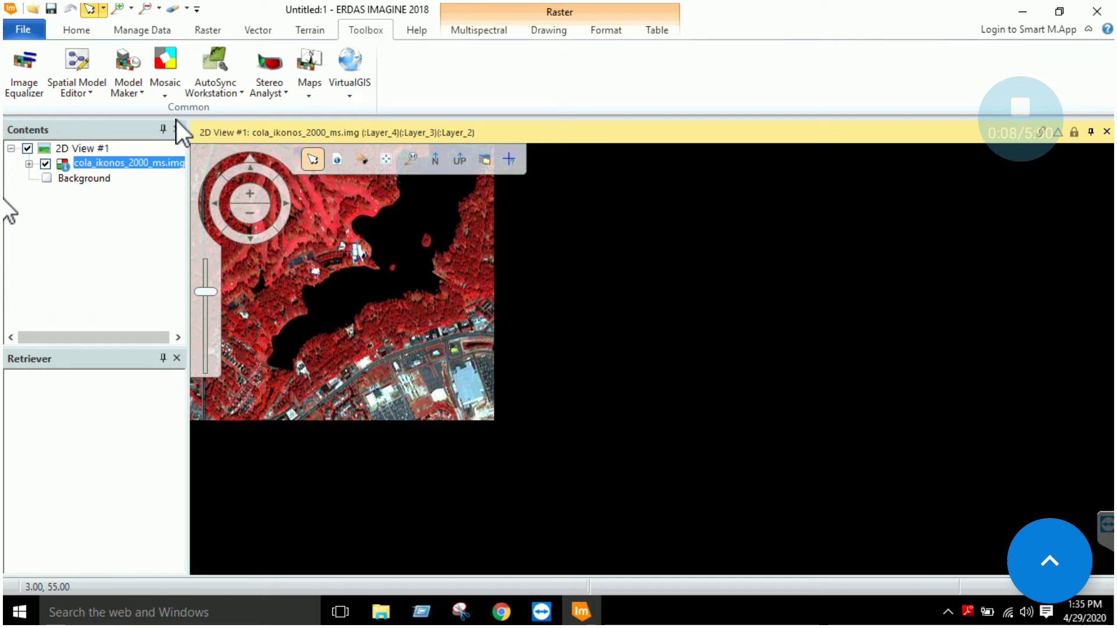
right_click(158, 161)
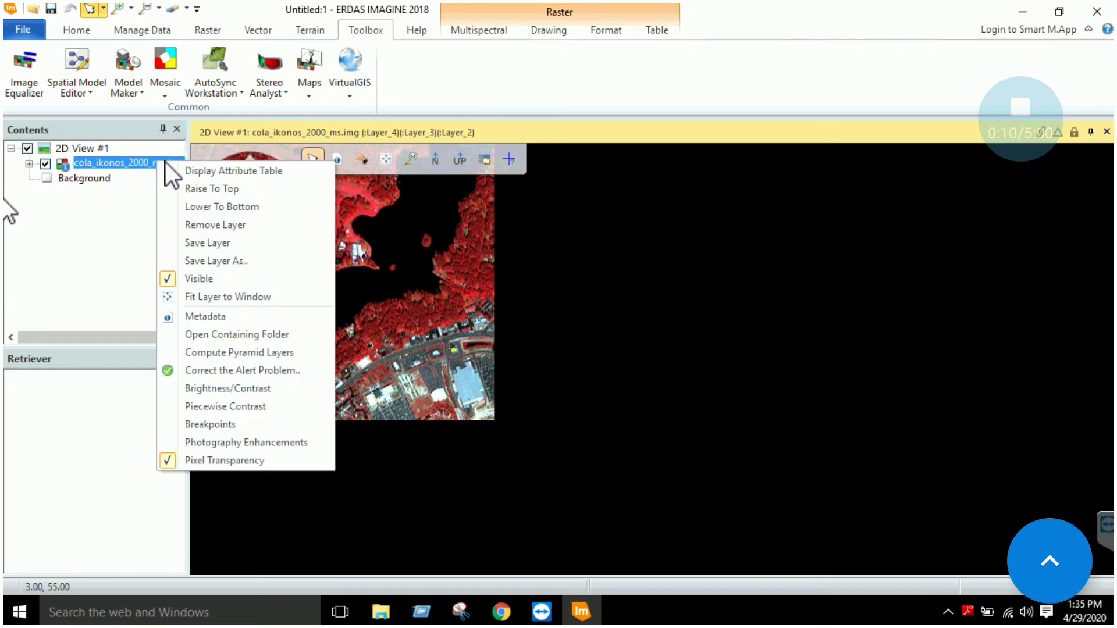
click(226, 290)
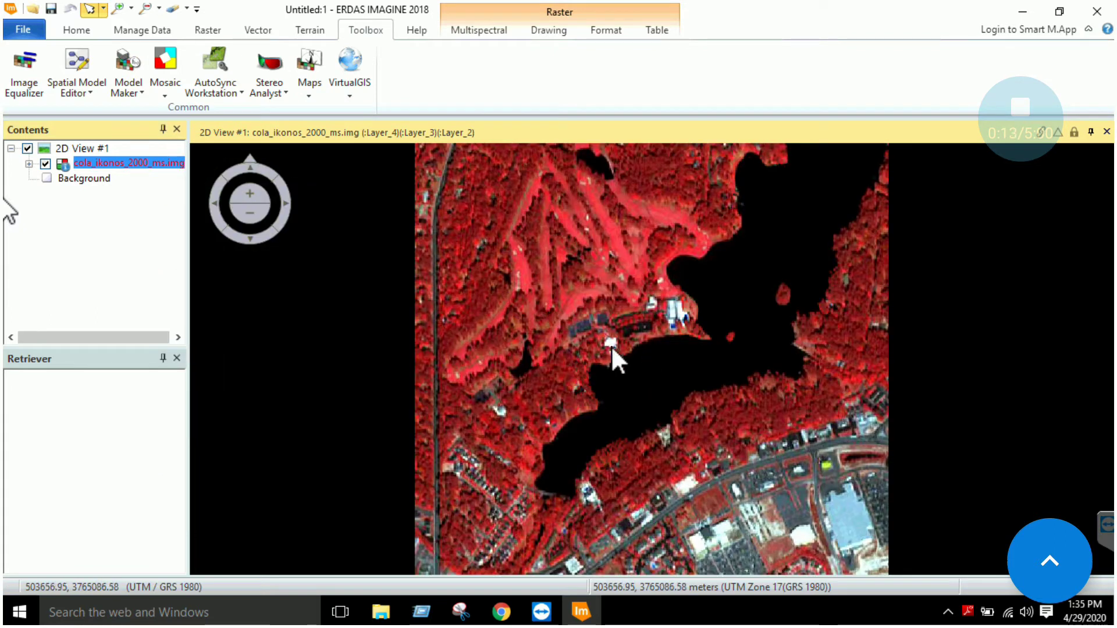
Step: Reapply natural colour with red Layer_3, green Layer_2 and blue Layer_1
click(479, 29)
click(577, 54)
click(564, 96)
click(577, 72)
click(572, 98)
click(564, 105)
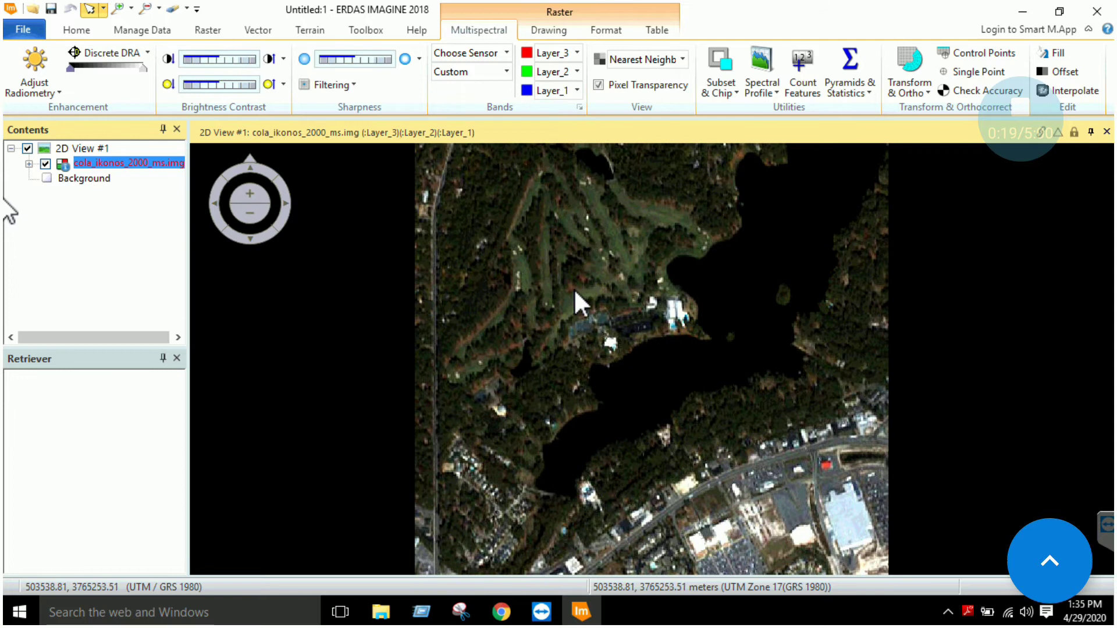
scroll(578, 275, up, 1)
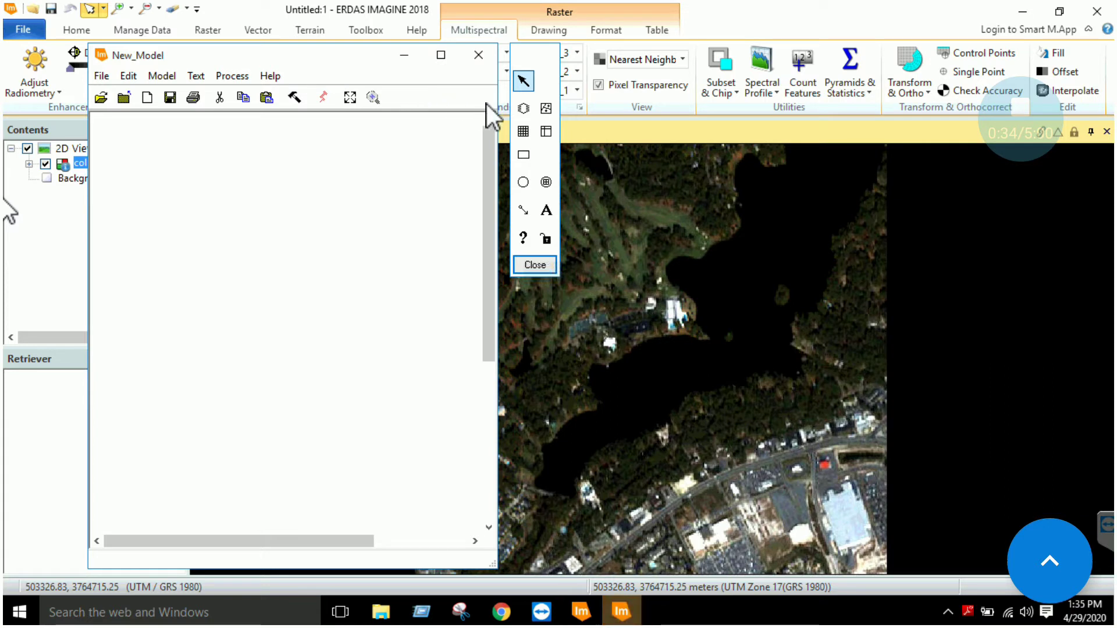
Step: Place an input raster, a function and an output raster on the model canvas
click(523, 108)
click(284, 184)
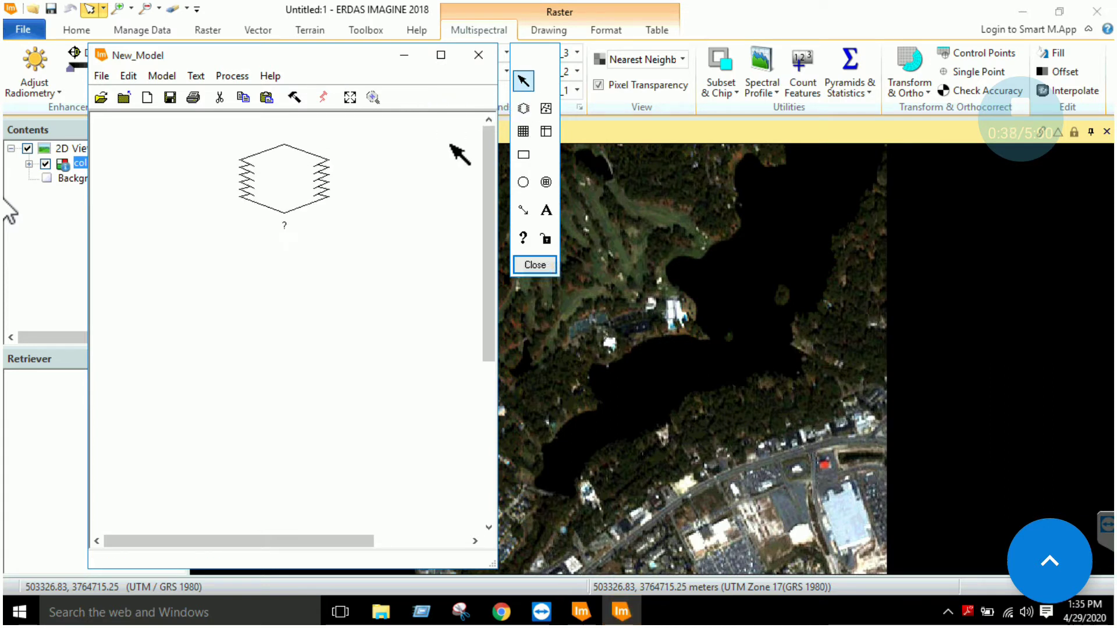
click(523, 182)
click(281, 290)
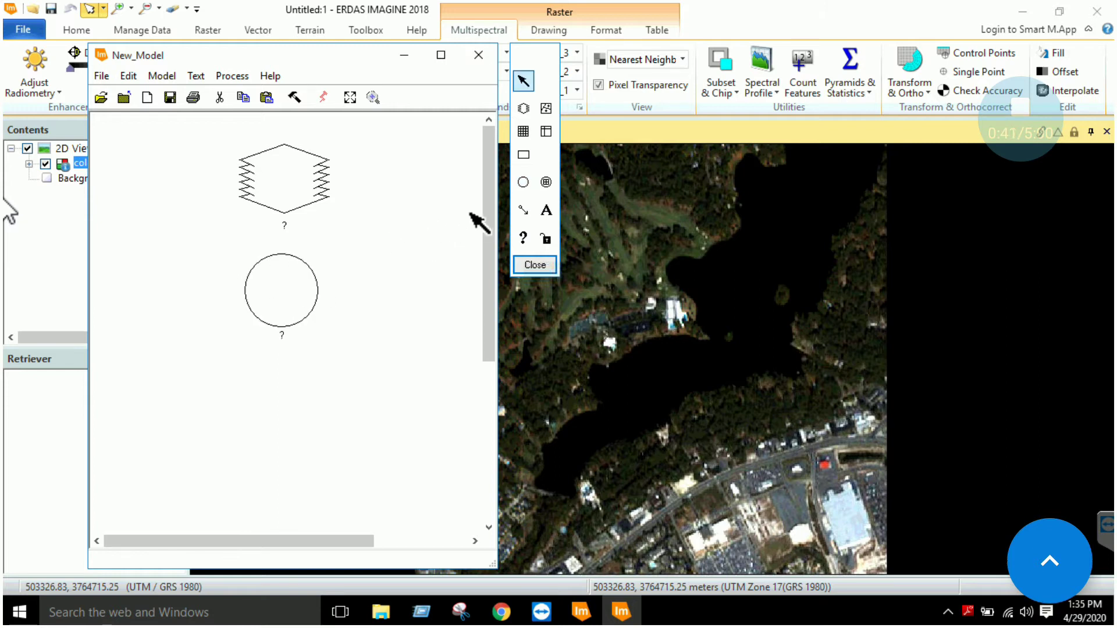
click(523, 108)
click(277, 406)
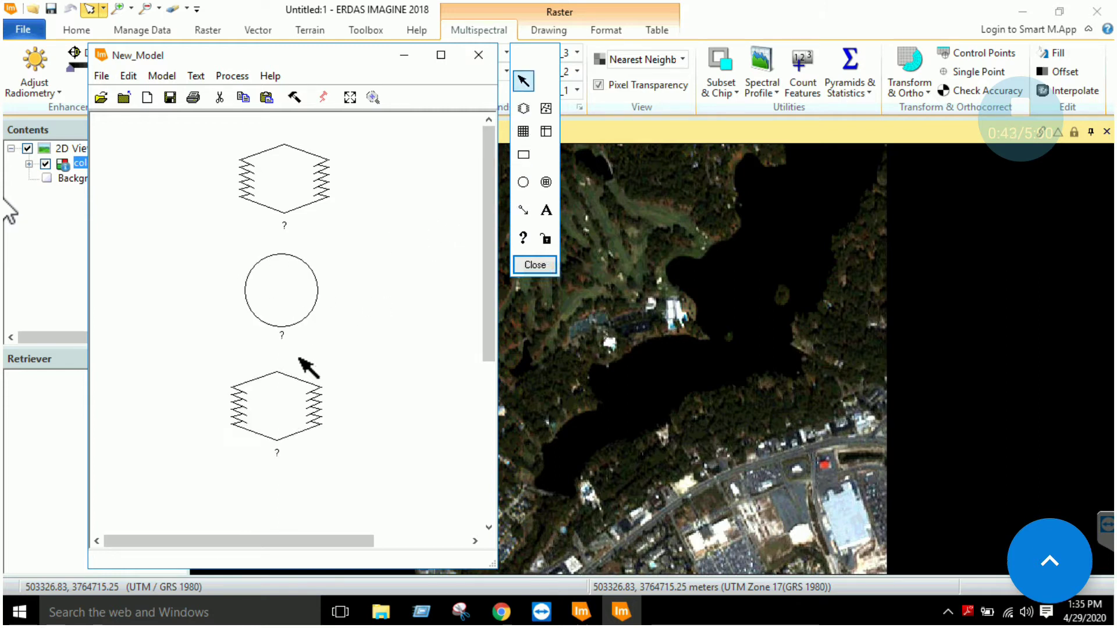
Step: Connect the input raster to the function and the function to the output raster
click(311, 197)
click(294, 299)
click(286, 397)
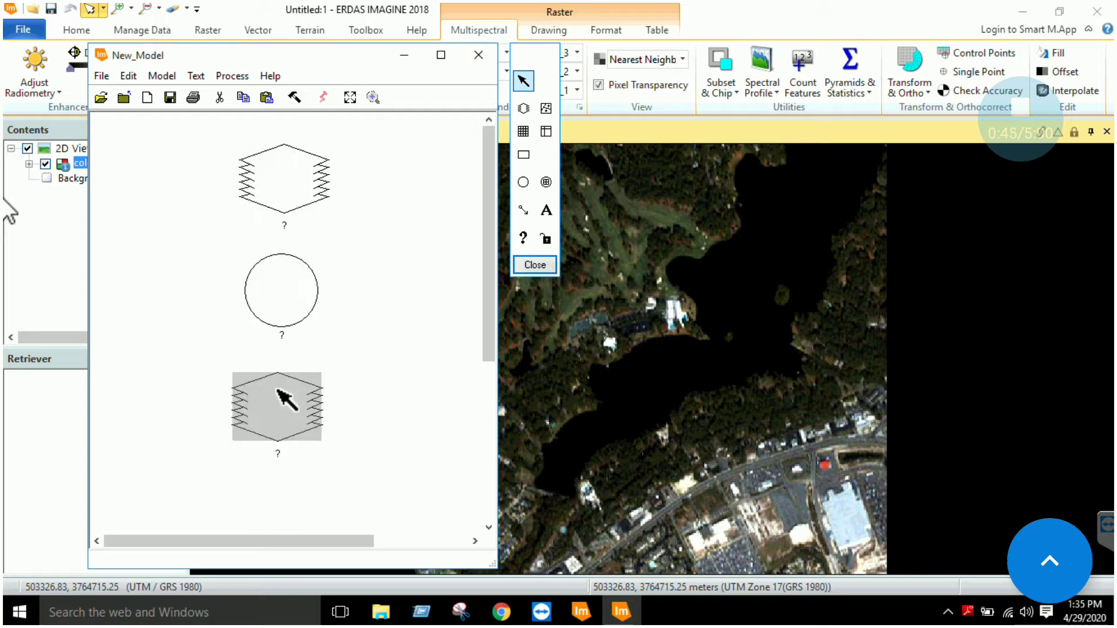
click(522, 209)
mouse_move(244, 185)
mouse_down()
mouse_move(293, 281)
mouse_move(278, 397)
mouse_up()
click(523, 210)
click(295, 198)
Step: Set the input raster to cola_ikonos_2000_ms.img, declared as Float
double_click(293, 195)
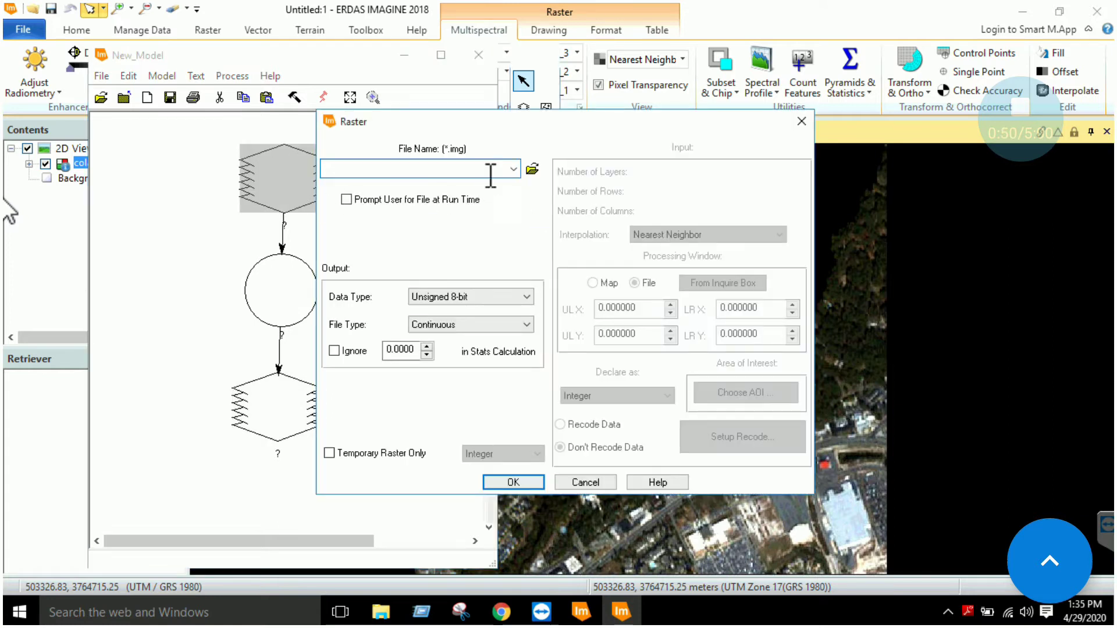
click(530, 173)
click(728, 315)
double_click(632, 268)
double_click(420, 229)
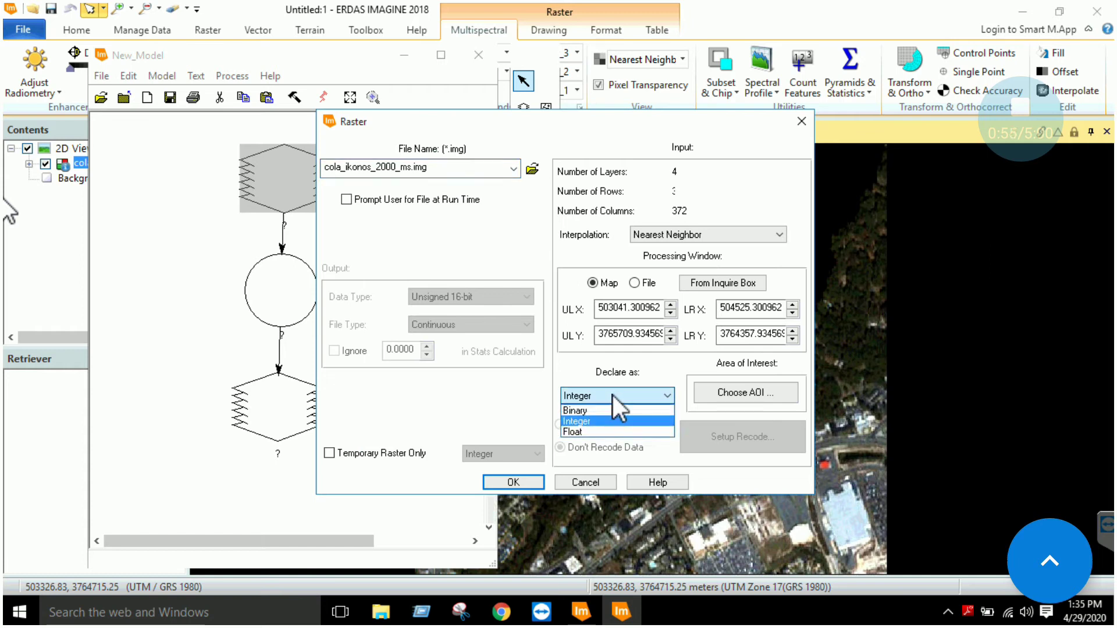
click(601, 434)
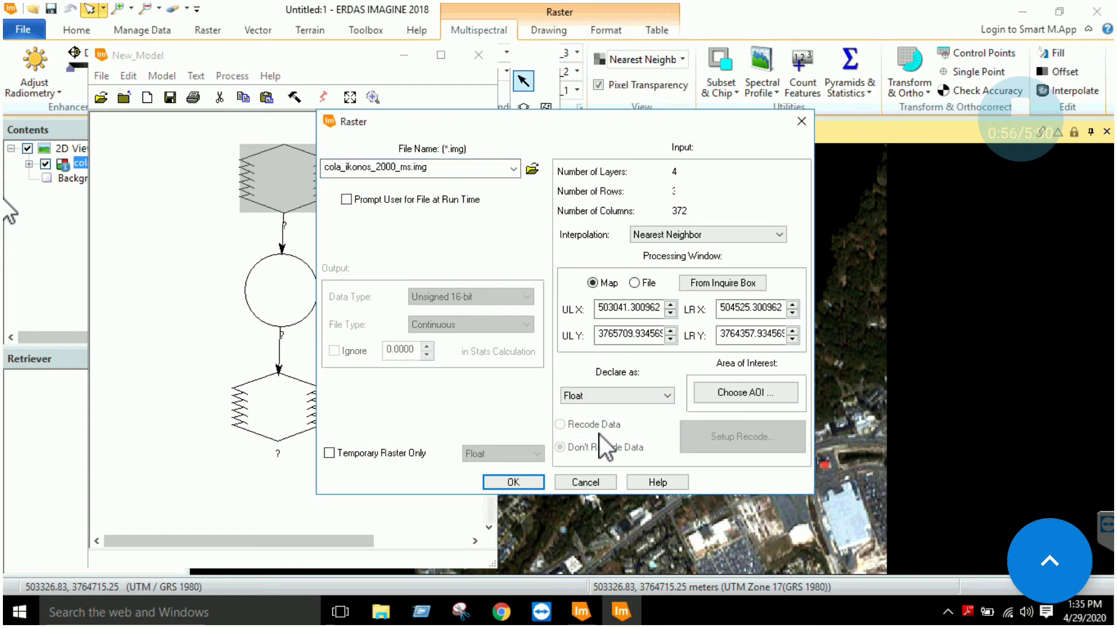
click(531, 479)
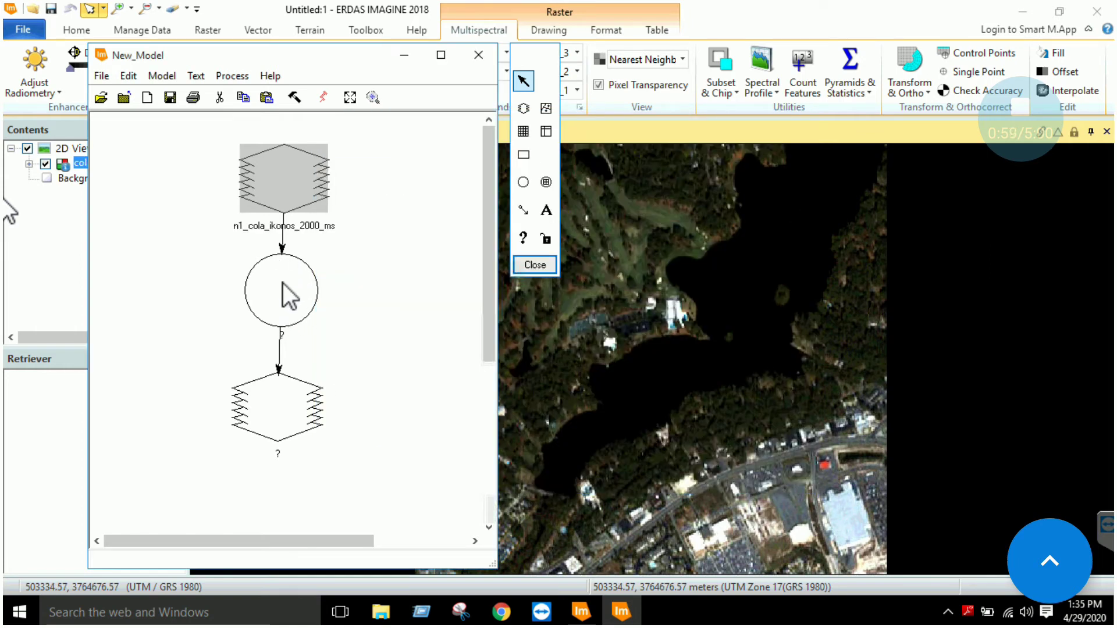
Step: Define the function as $n1_cola_ikonos_2000_ms(4) / $n1_cola_ikonos_2000_ms(3)
double_click(281, 289)
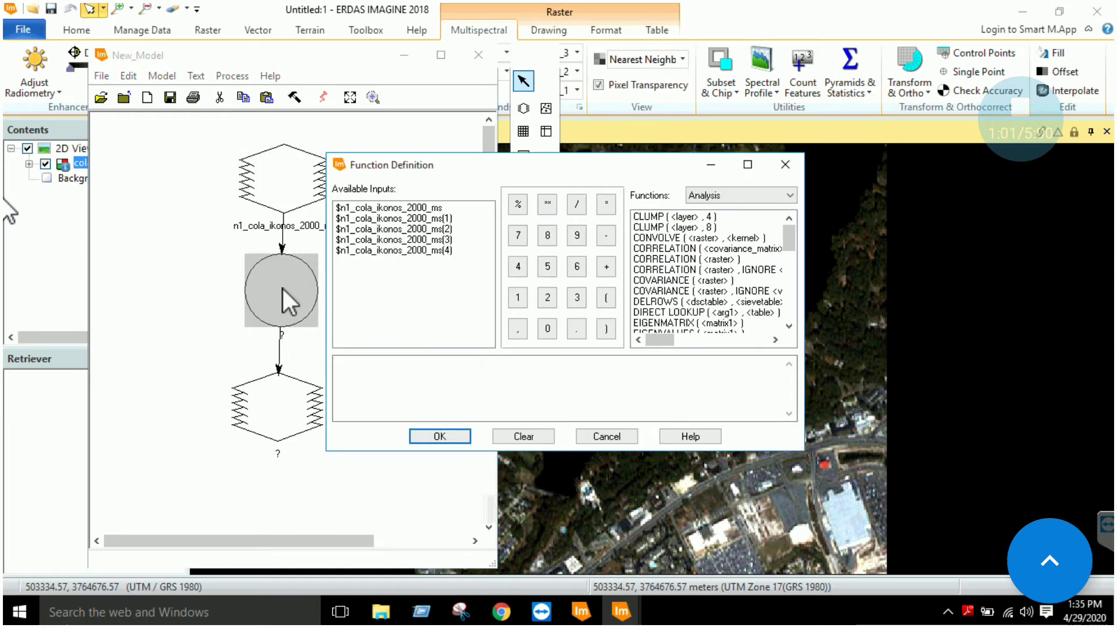
double_click(433, 251)
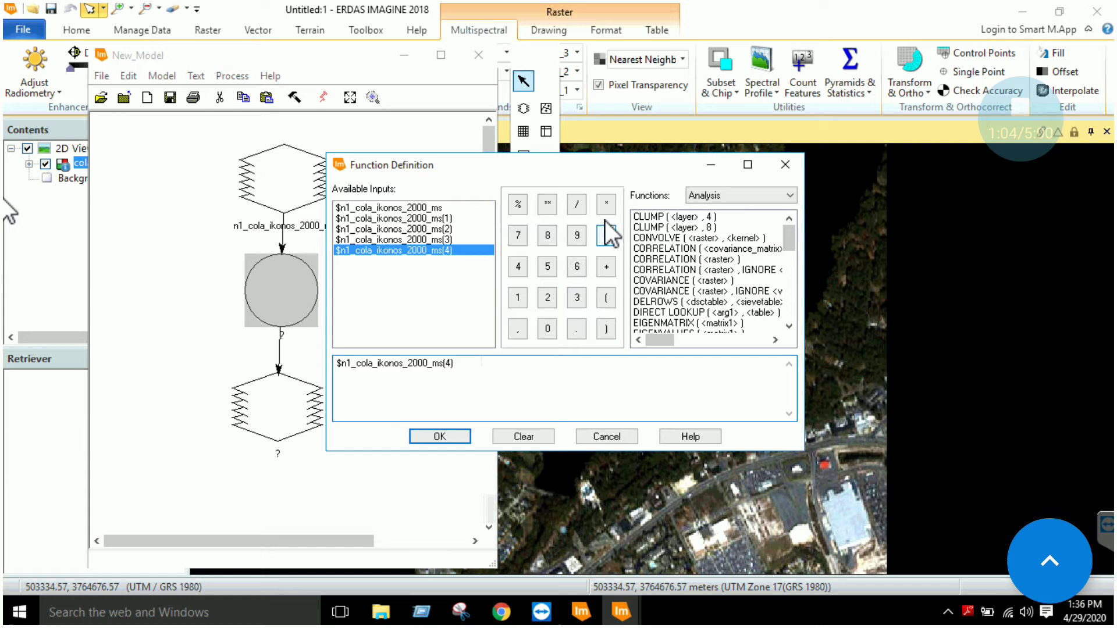
double_click(434, 240)
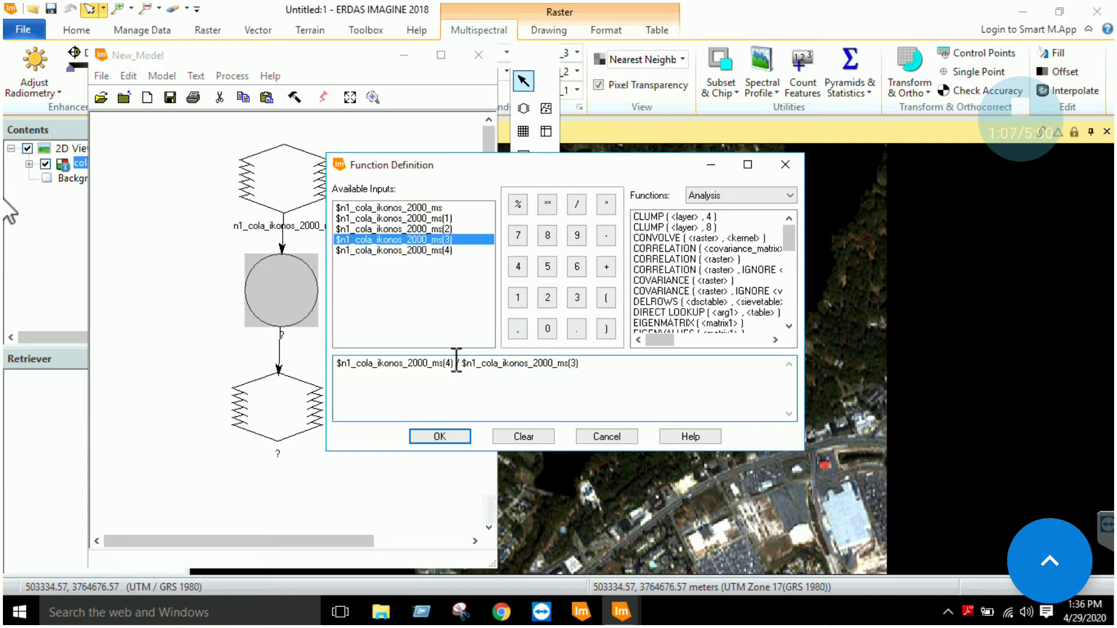
drag(455, 365, 336, 365)
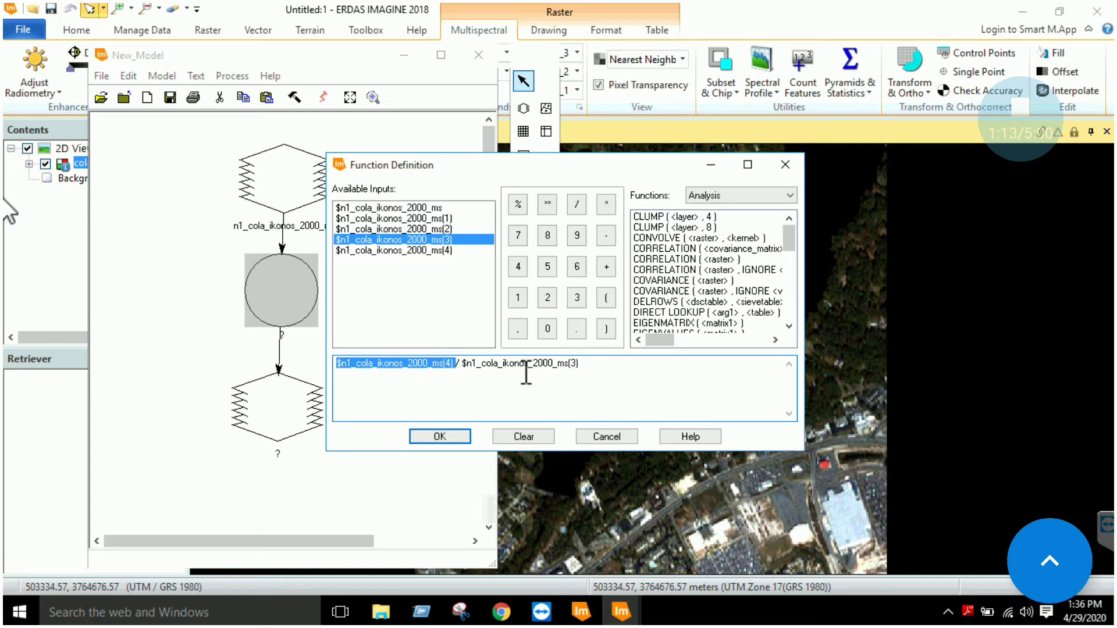
drag(580, 365, 457, 367)
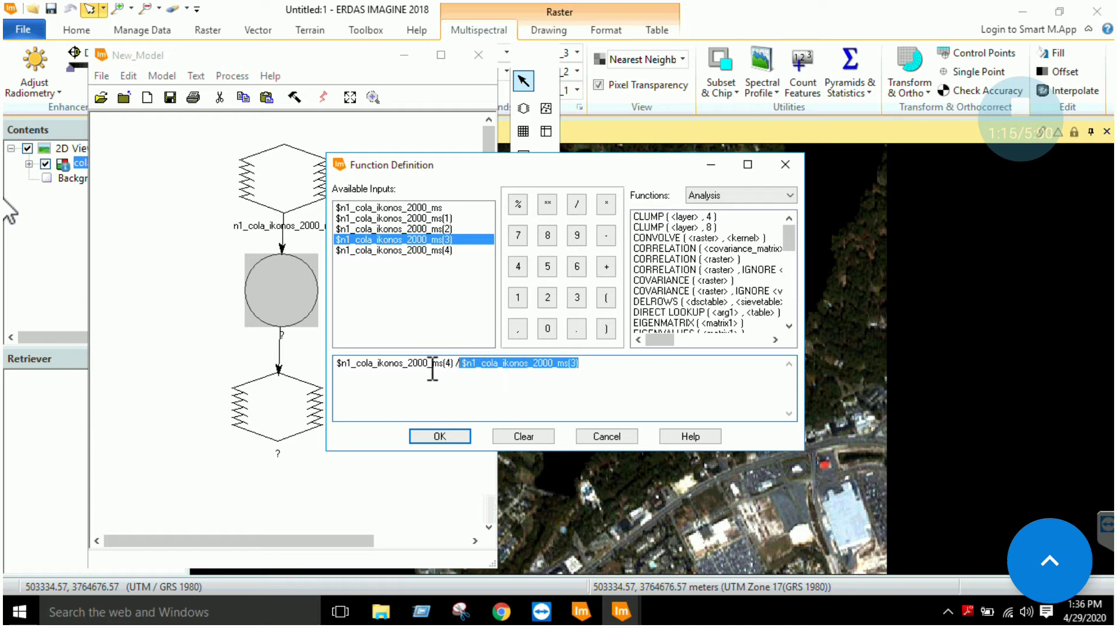
Step: Confirm the ratio expression and set the output raster to simpleratio.img as Float Double
click(455, 443)
double_click(307, 405)
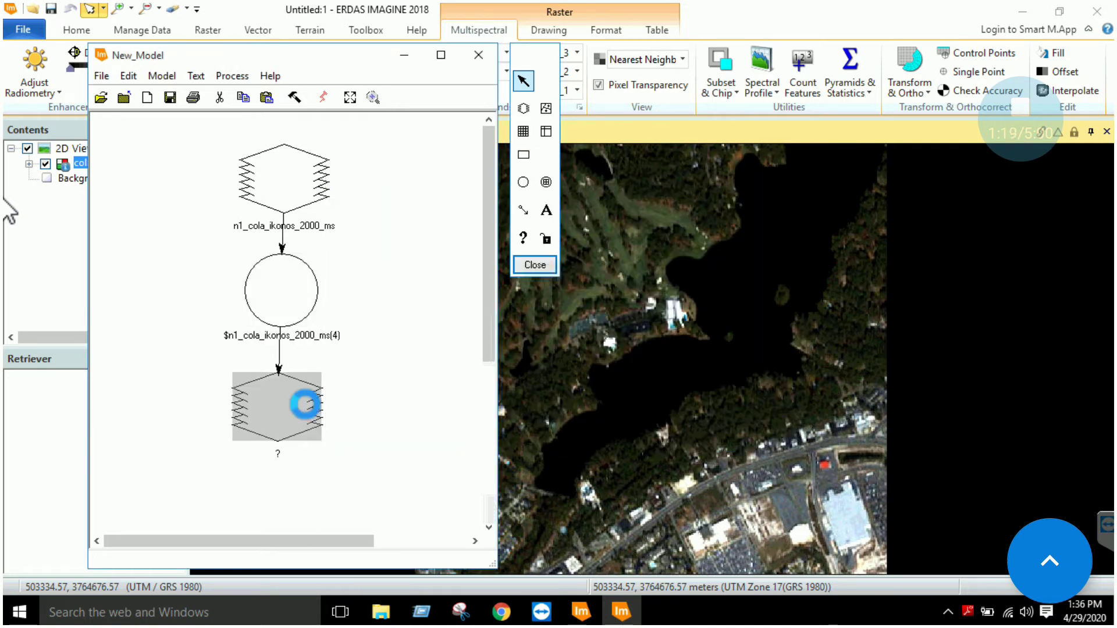
click(531, 171)
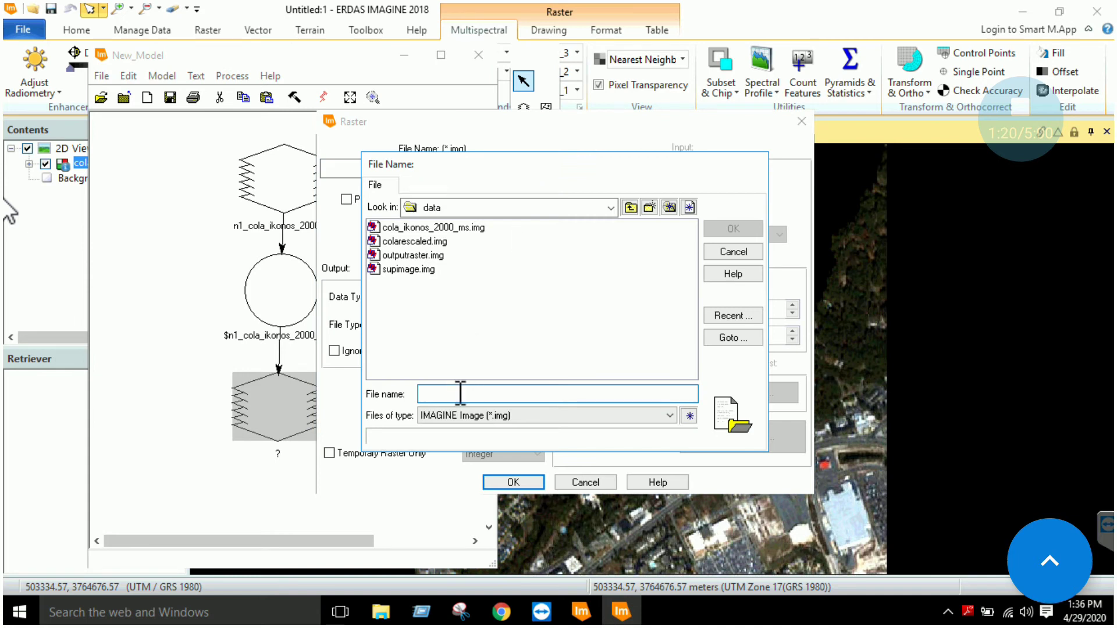
text(simpler)
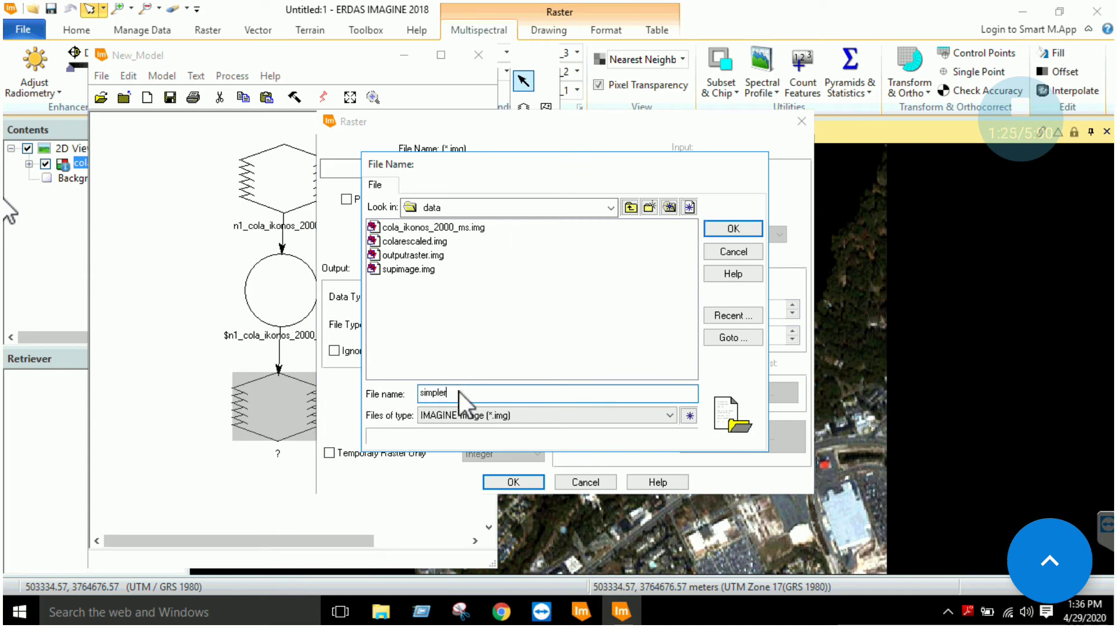
text(atio)
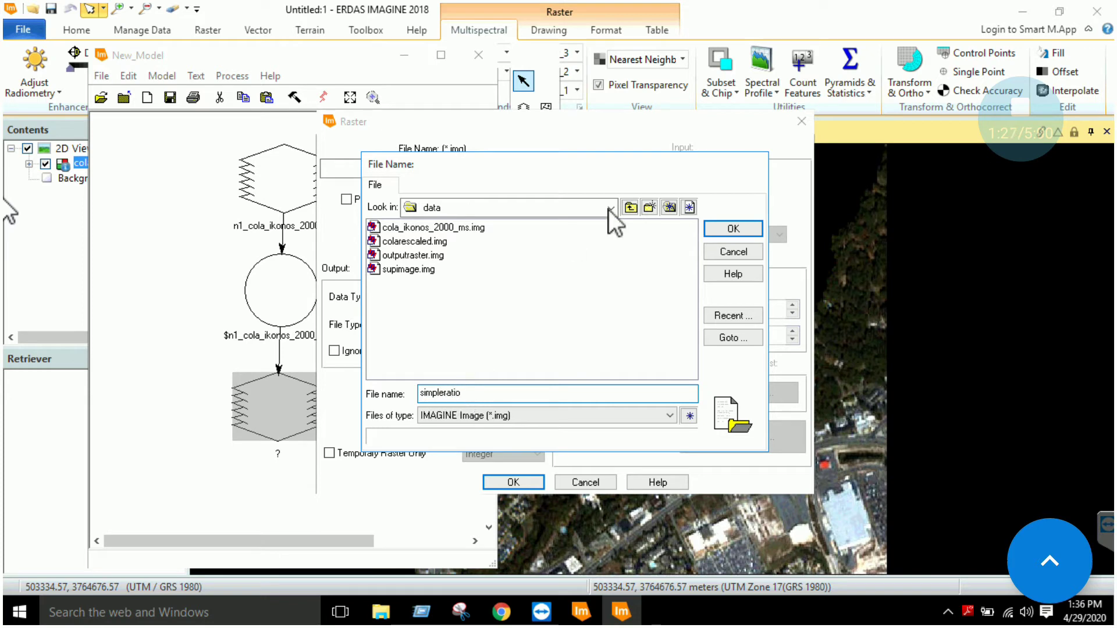
click(733, 229)
click(502, 297)
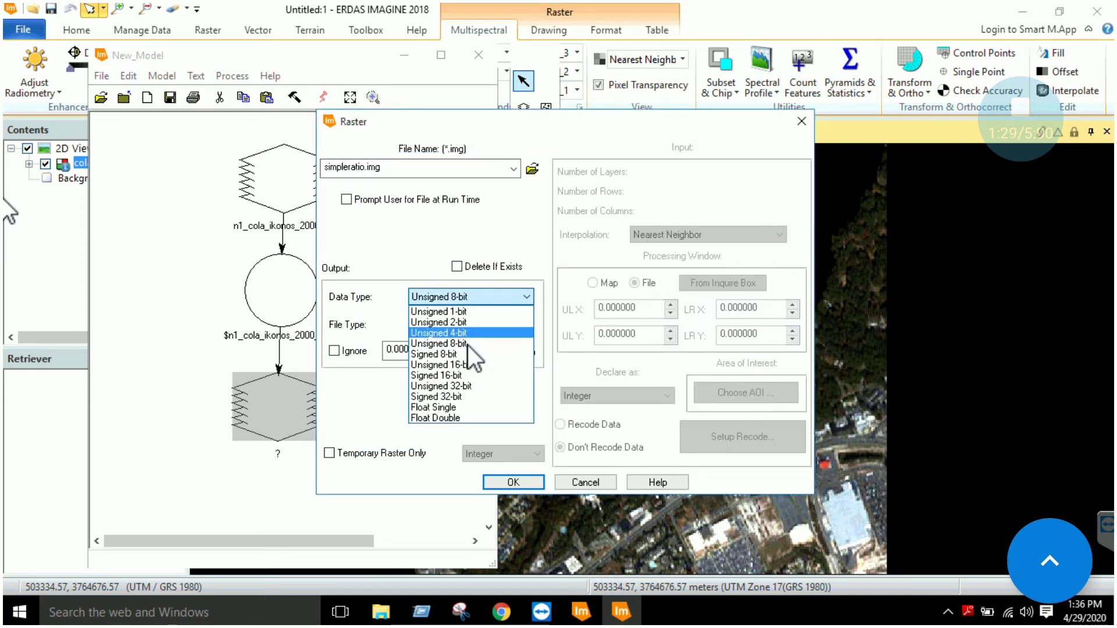
click(454, 417)
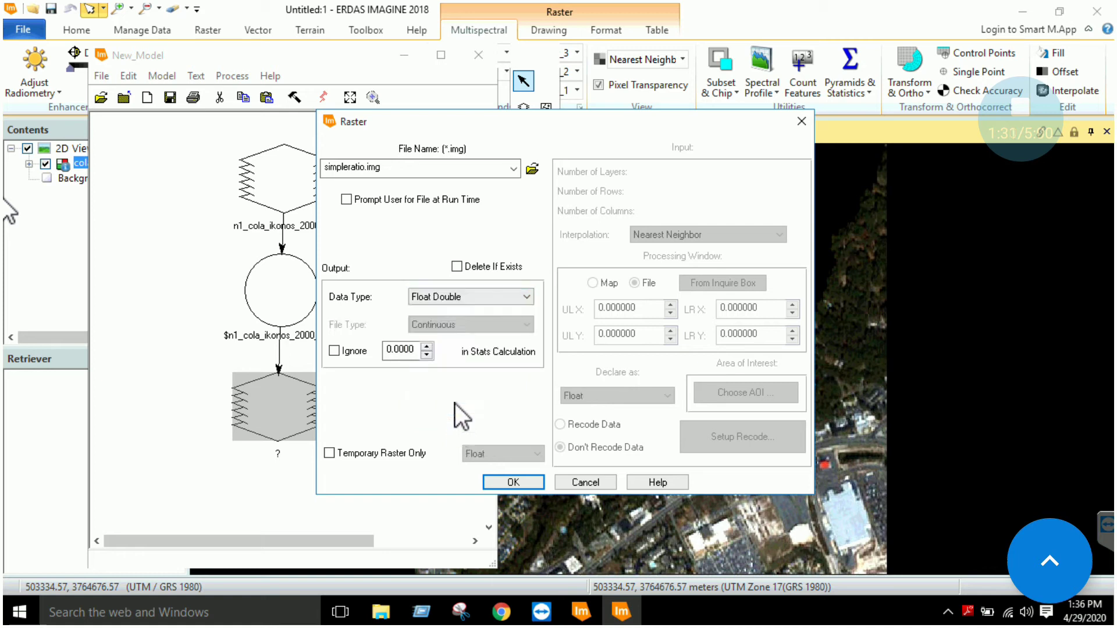
click(498, 480)
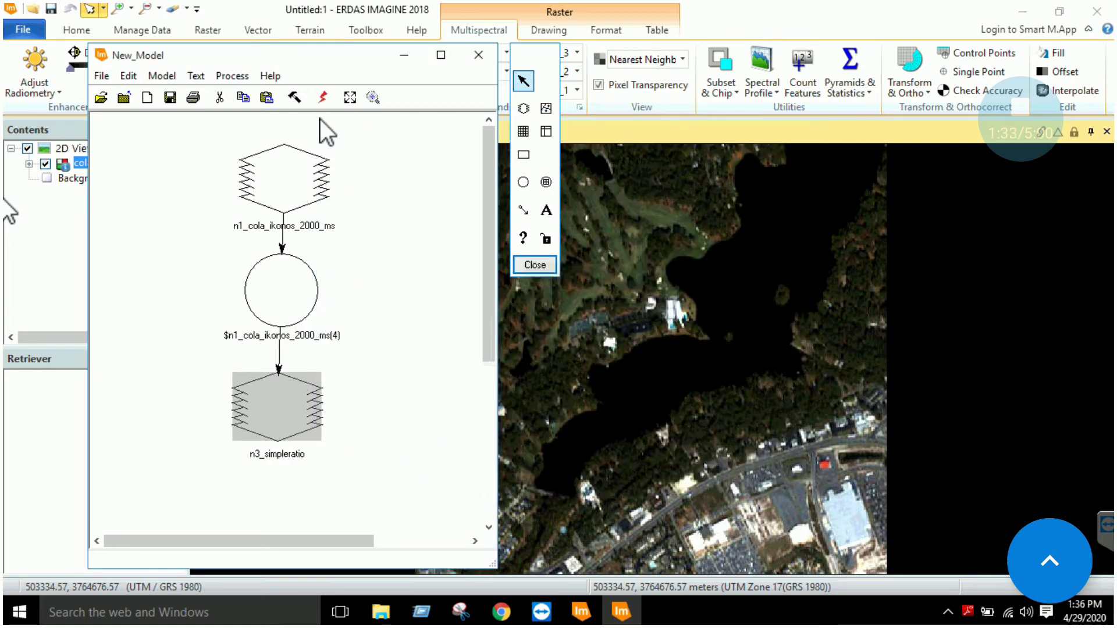
Step: Run the model to 100%, close the Process List and minimize New_Model
click(323, 97)
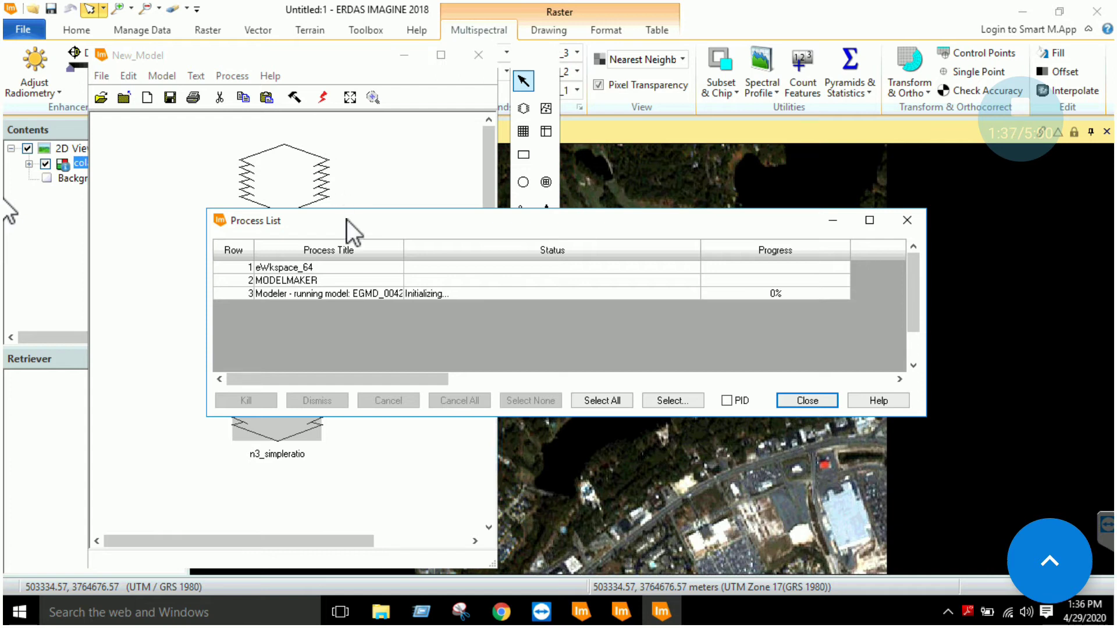
mouse_move(353, 229)
mouse_down()
mouse_move(481, 201)
mouse_move(466, 207)
mouse_up()
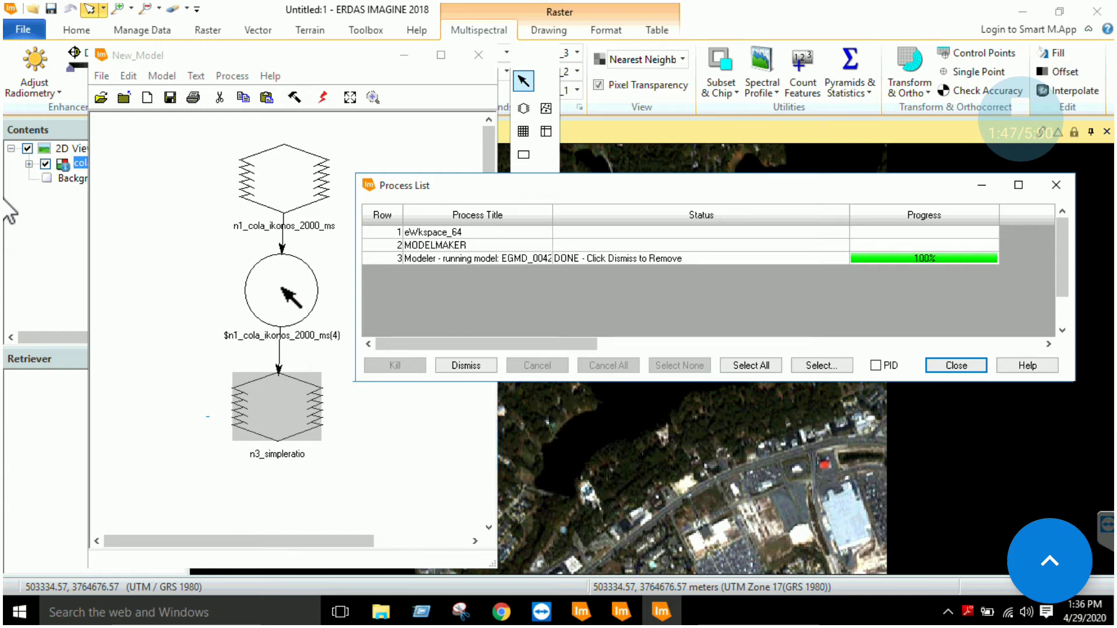
click(959, 366)
click(416, 58)
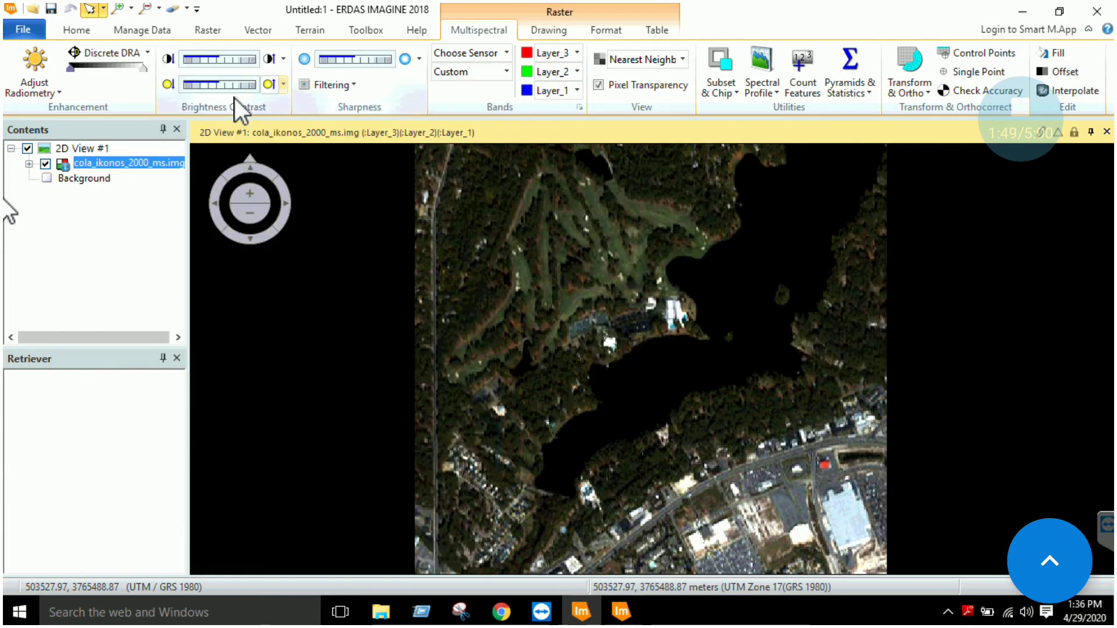
Step: Add simpleratio.img from the data folder as a layer in the 2D view
right_click(98, 149)
click(155, 53)
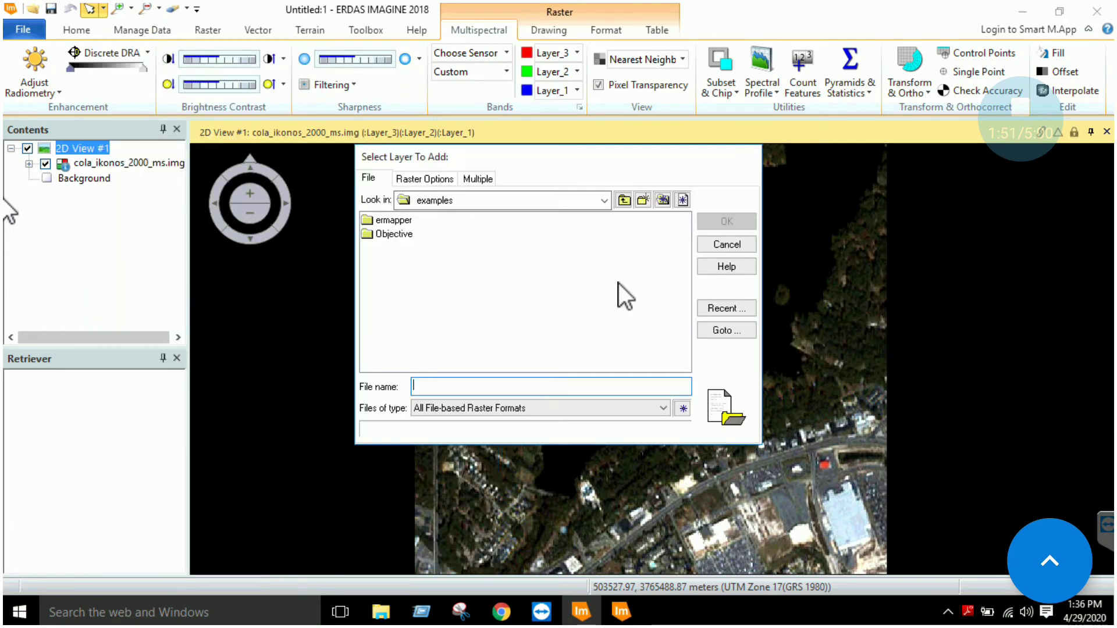
click(713, 311)
double_click(594, 255)
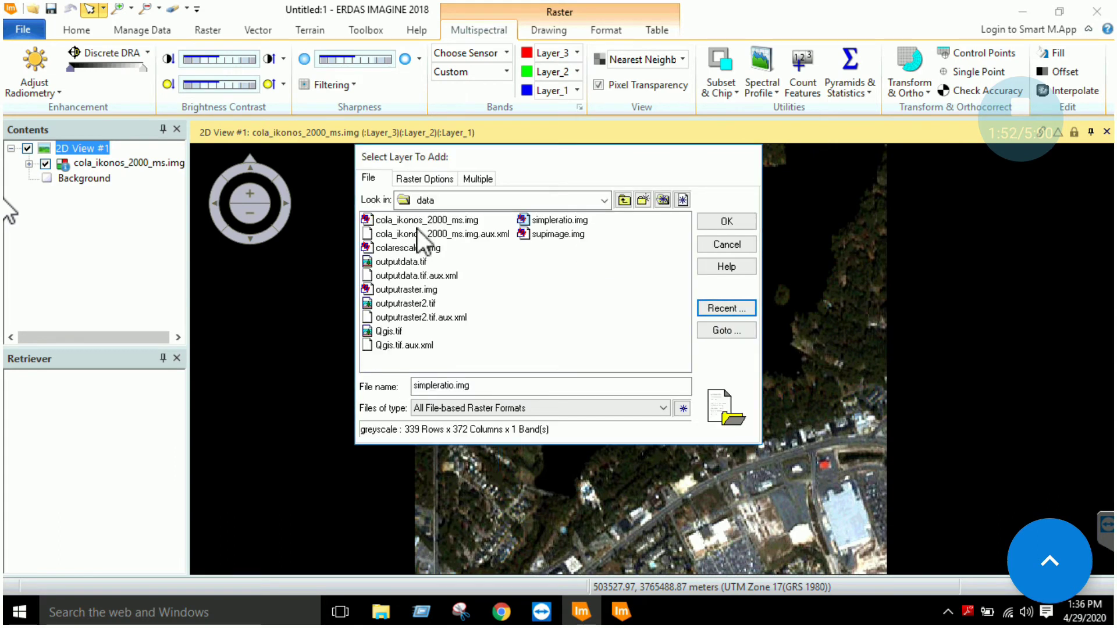
double_click(560, 223)
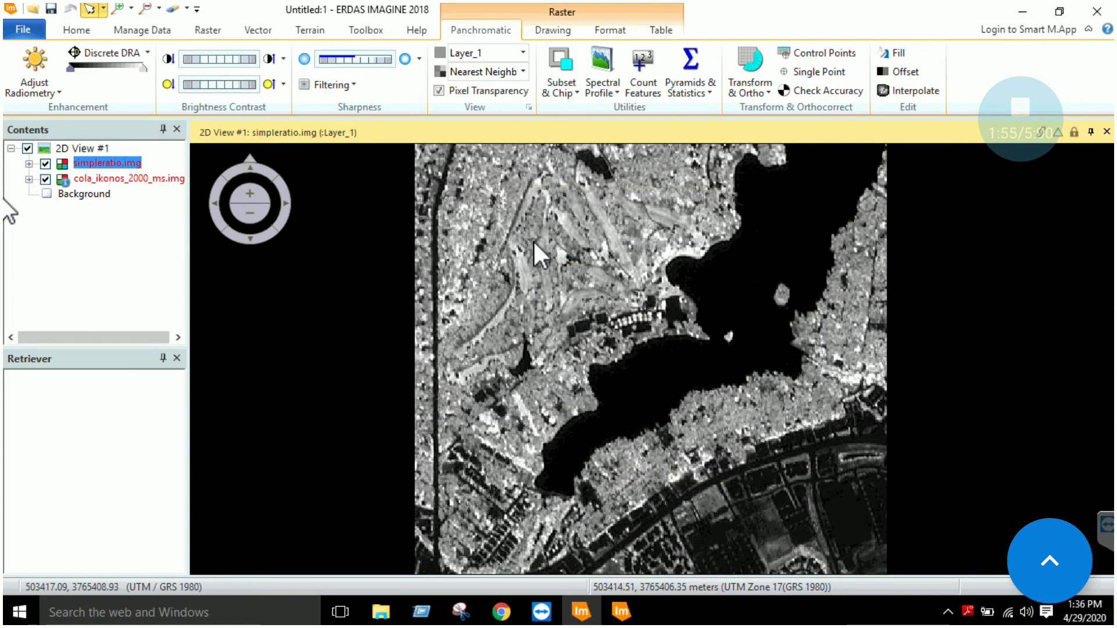
Step: Adjust the simpleratio layer, then hide and reshow it to compare with the colour image
right_click(89, 165)
click(186, 299)
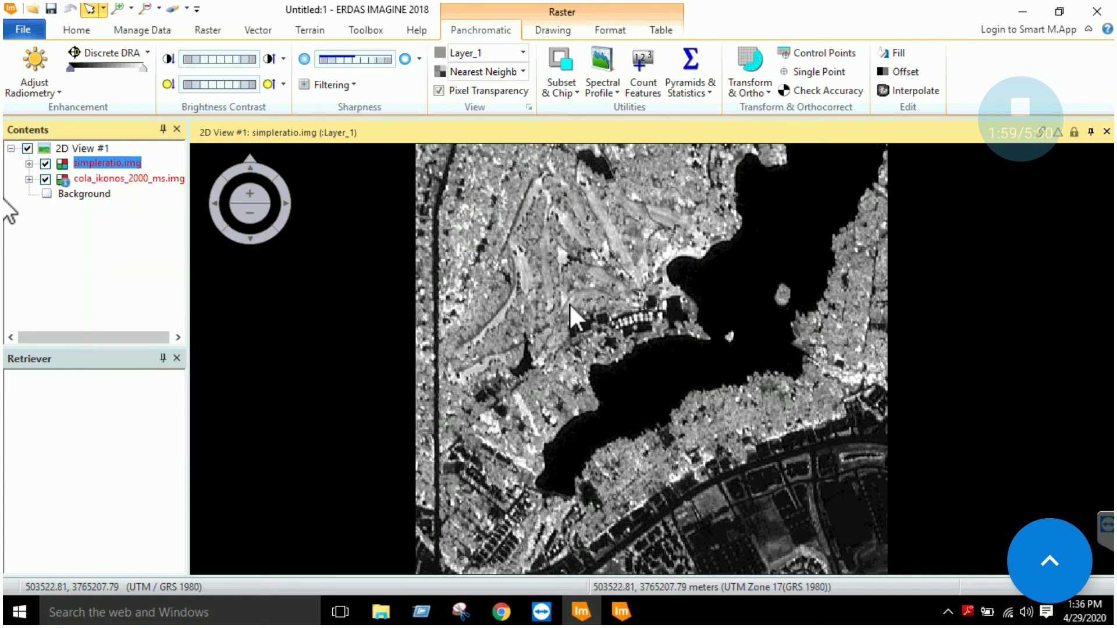
scroll(569, 303, up, 2)
scroll(568, 297, down, 2)
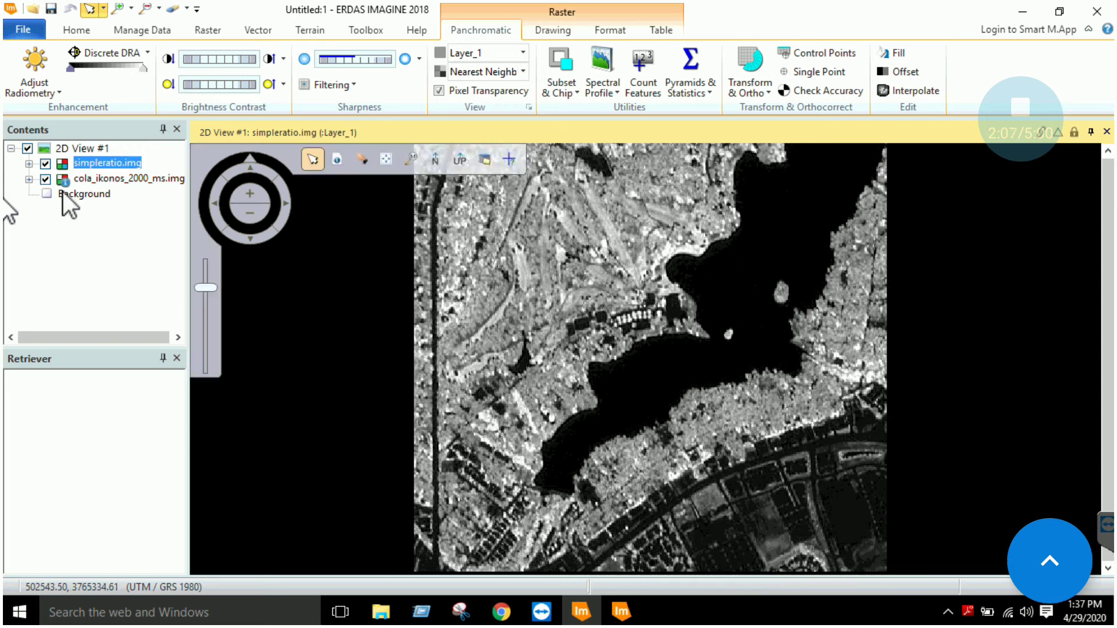
click(44, 164)
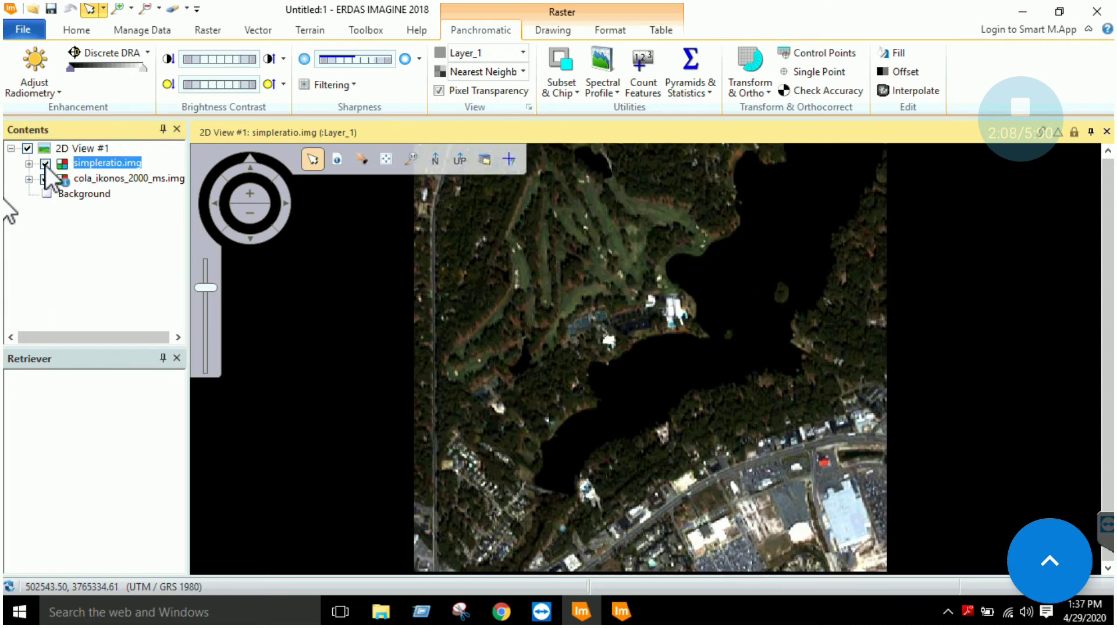
click(44, 164)
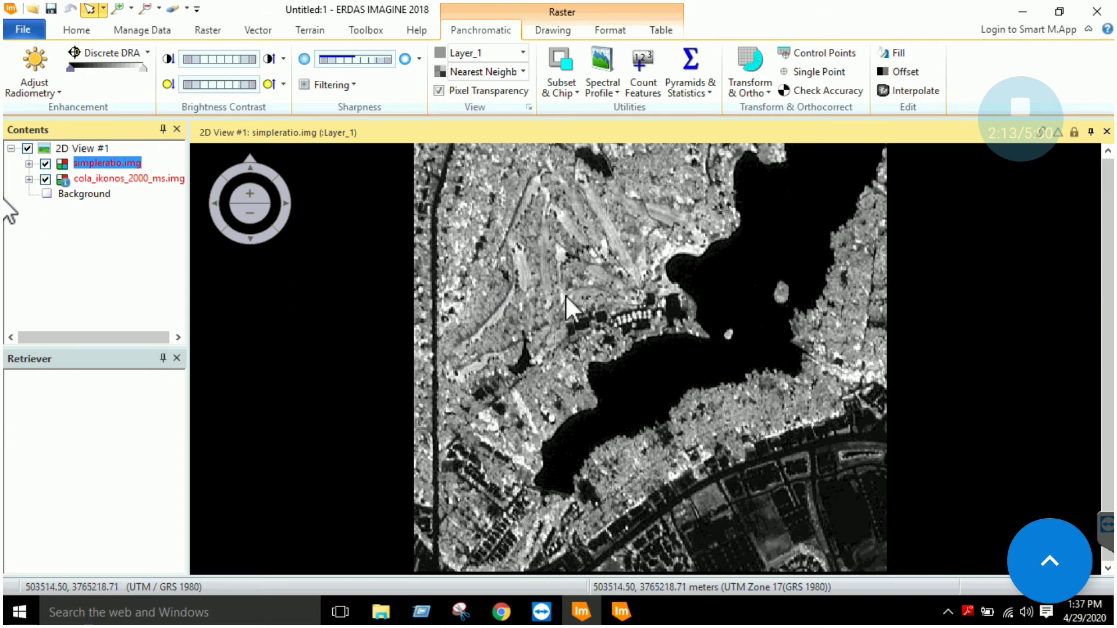
Step: Reopen the ratio function and replace the division with addition
click(618, 611)
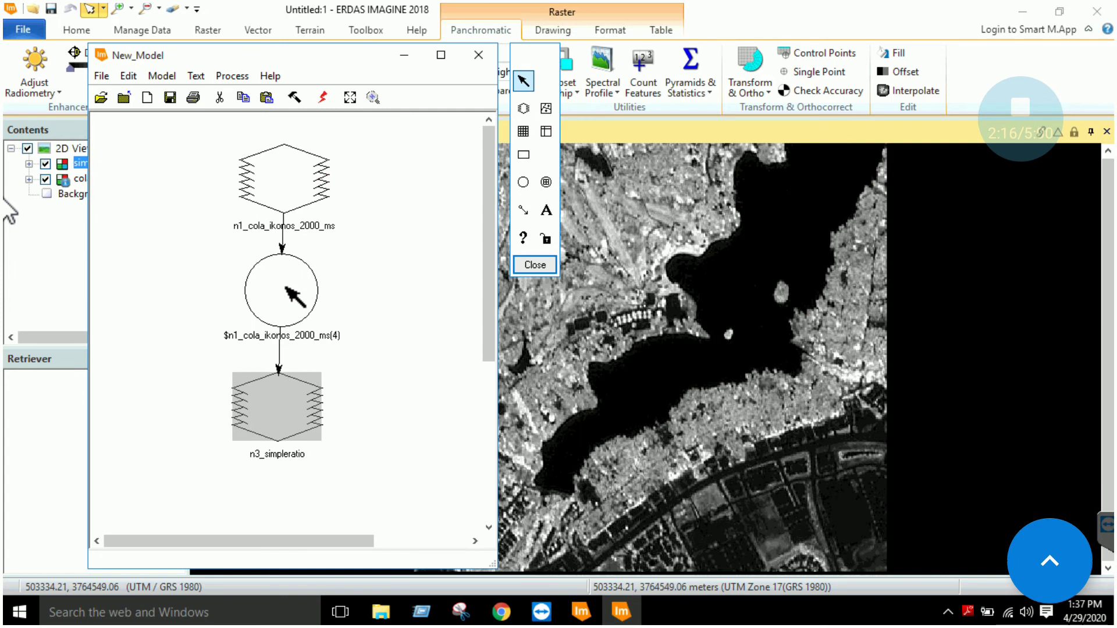
double_click(286, 288)
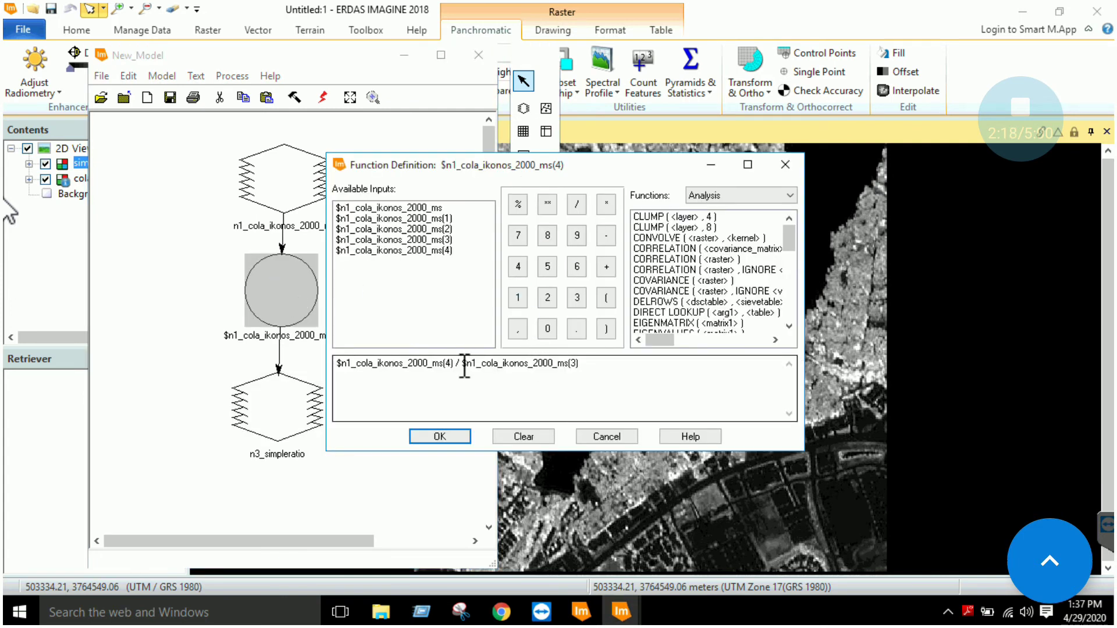
click(461, 364)
key(BackSpace)
click(606, 267)
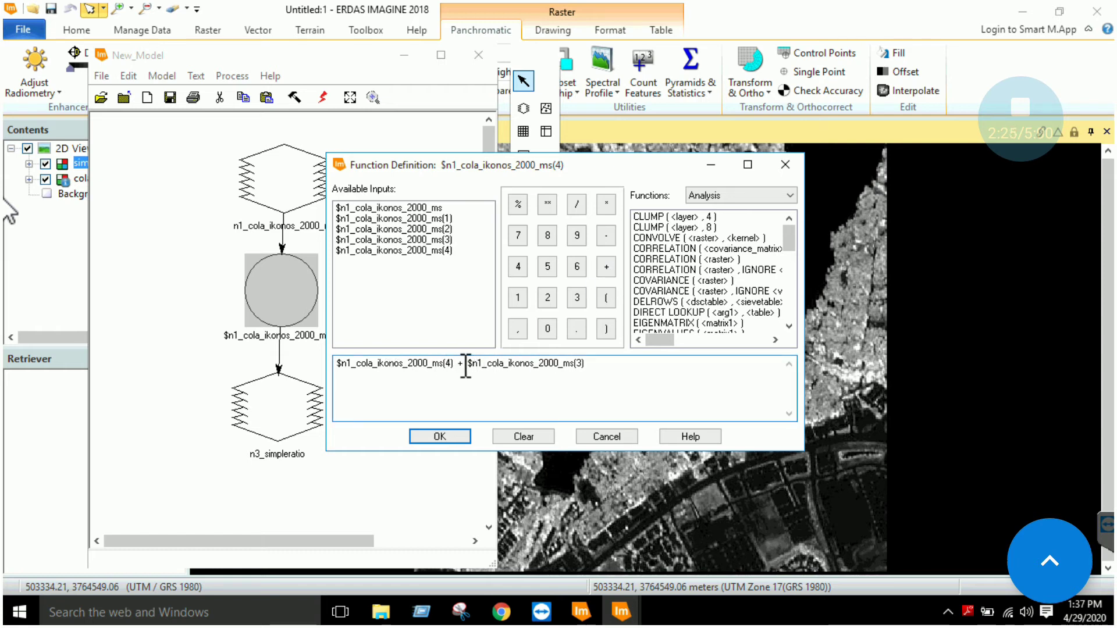
text(|)
Step: Try subtraction instead, delete the minus sign, then search Windows for QGIS
click(605, 237)
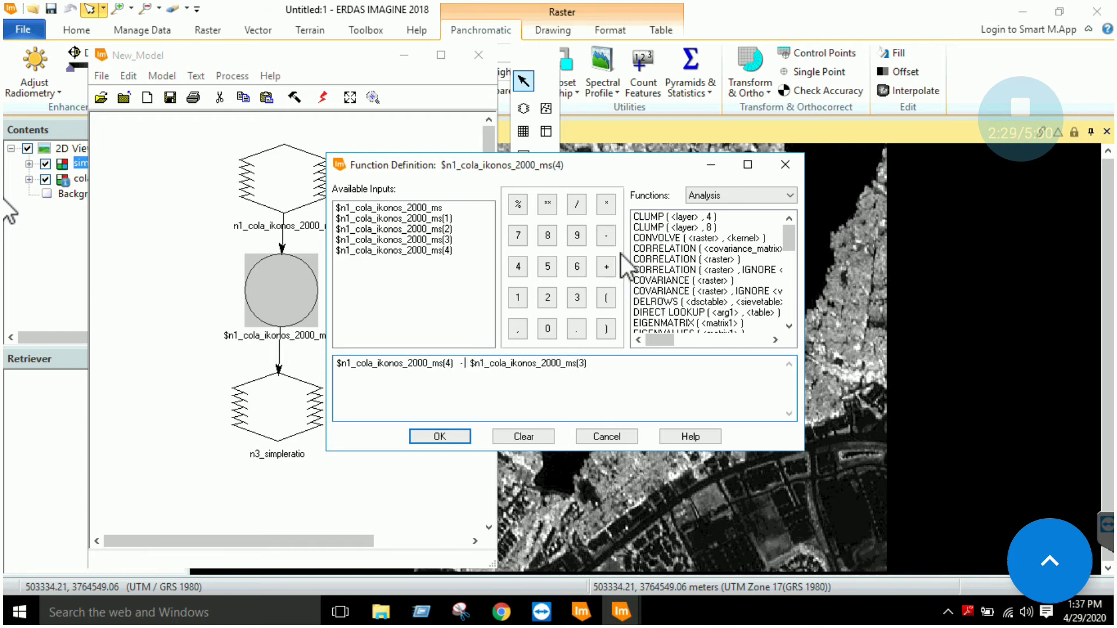
double_click(463, 363)
key(BackSpace)
text(/)
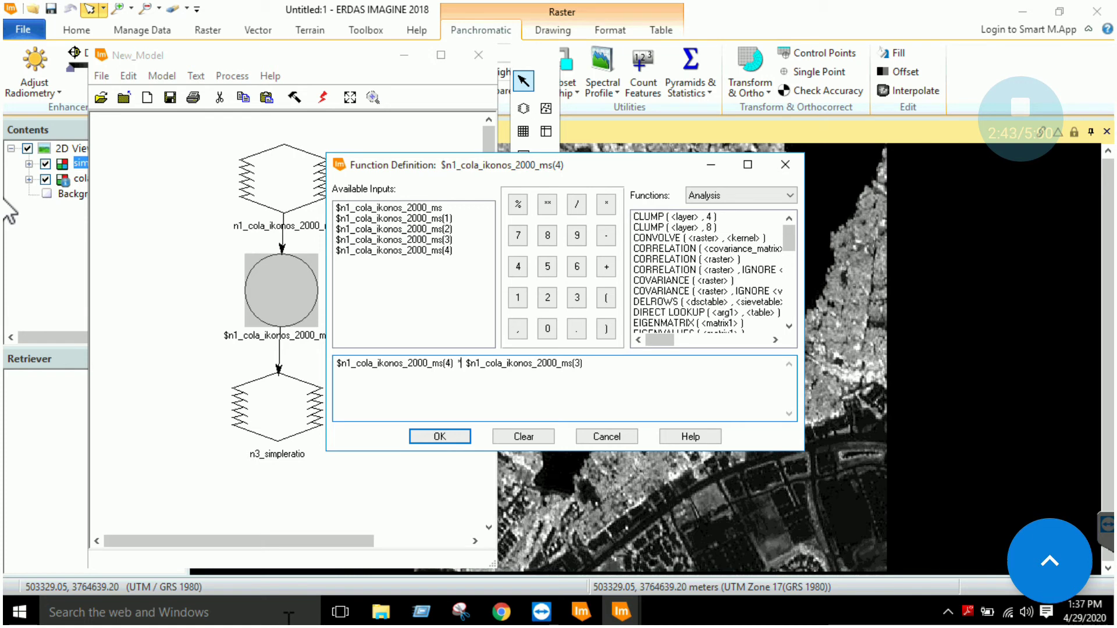
click(289, 612)
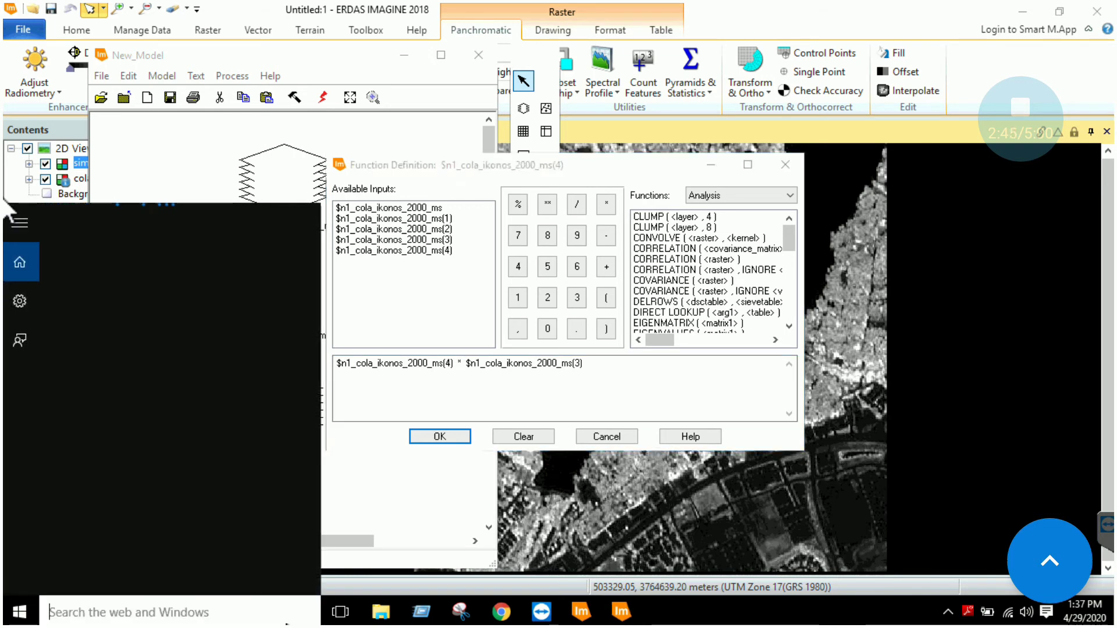
text(qgis)
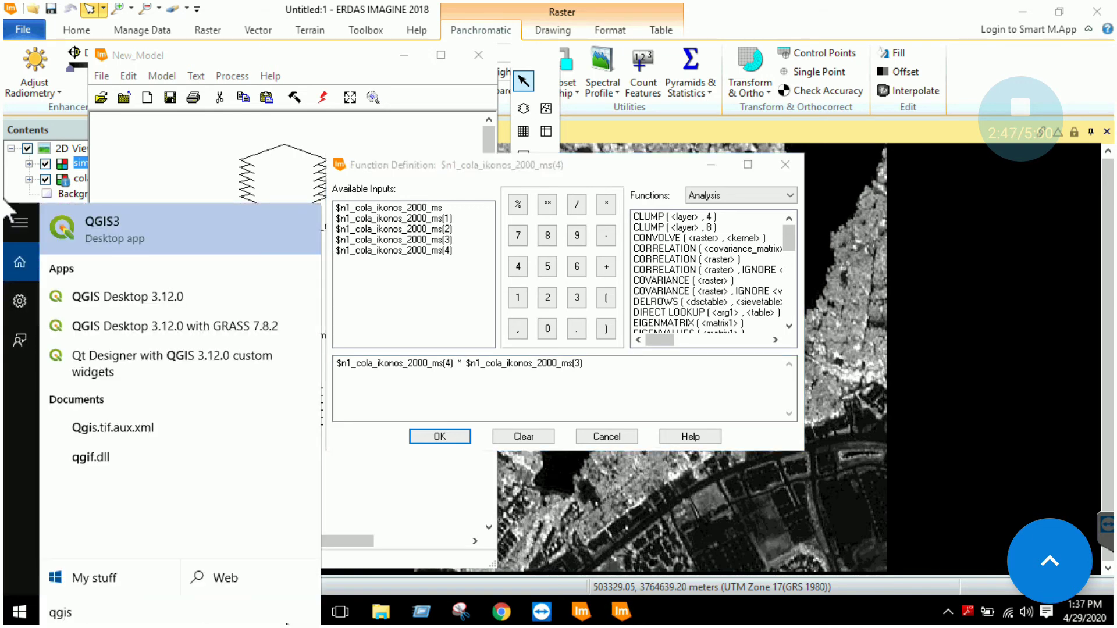
click(201, 232)
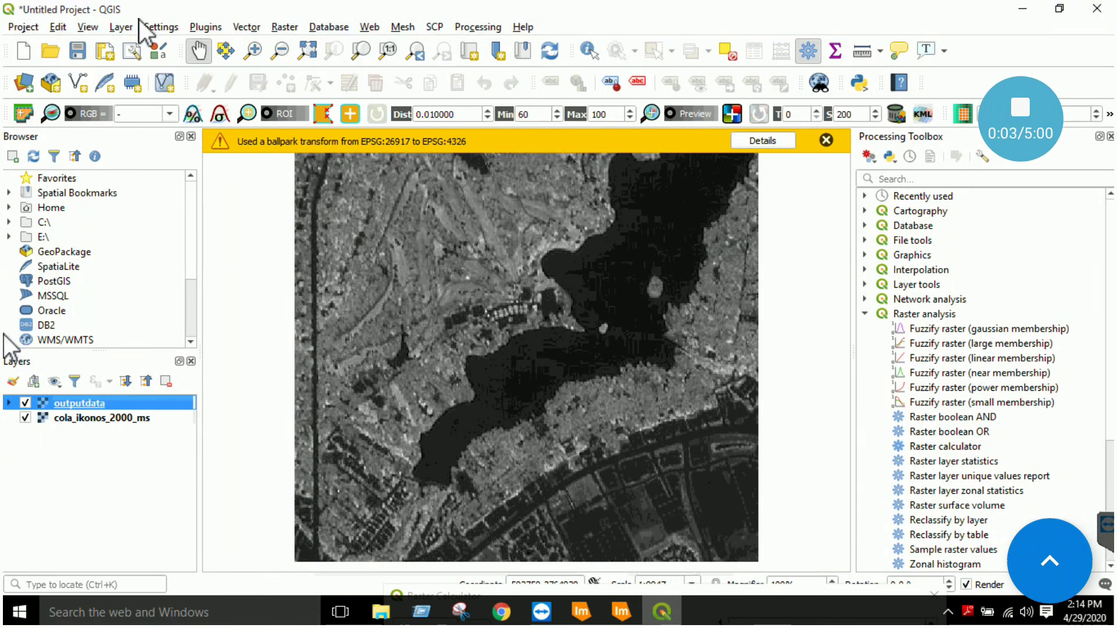
click(123, 29)
mouse_move(153, 82)
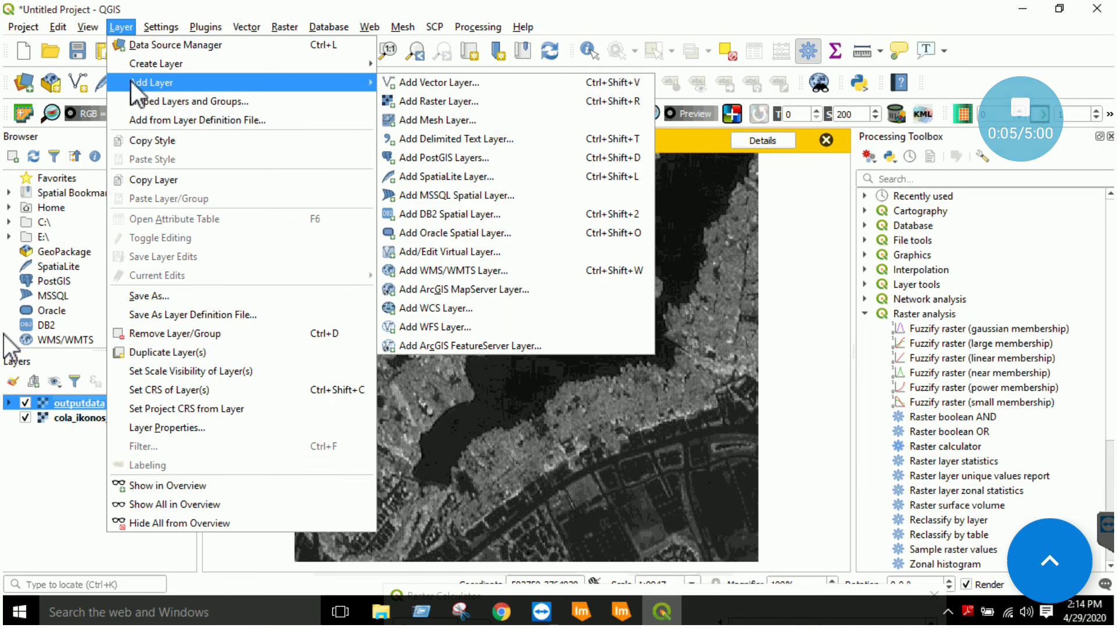
click(459, 106)
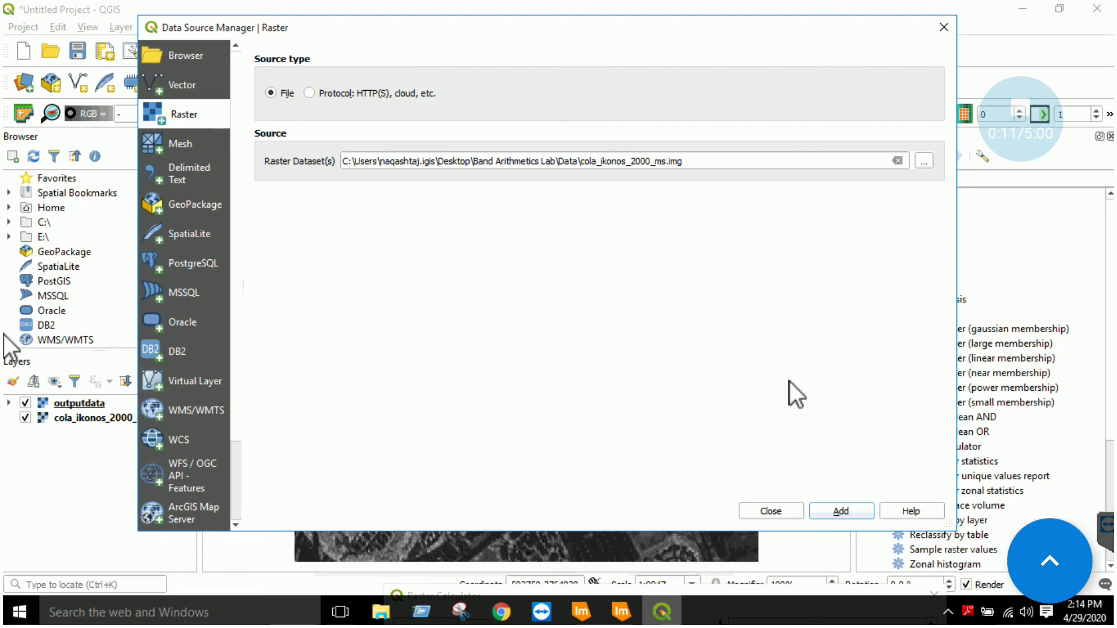
click(942, 30)
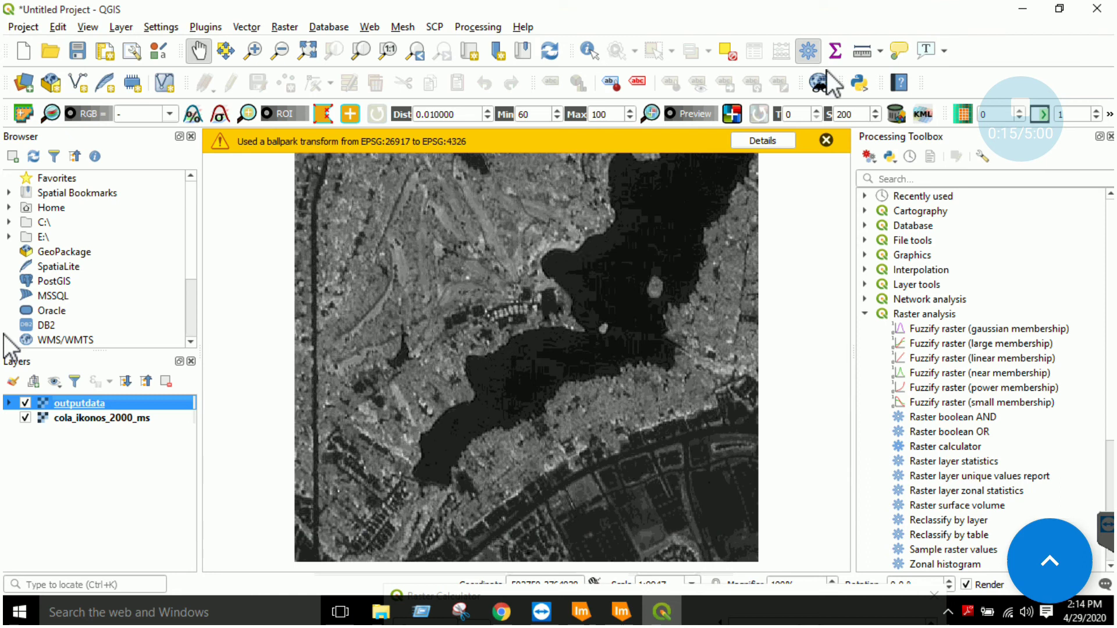
Step: Open the QGIS Raster calculator and enter the expression band @4 / band @3
click(477, 27)
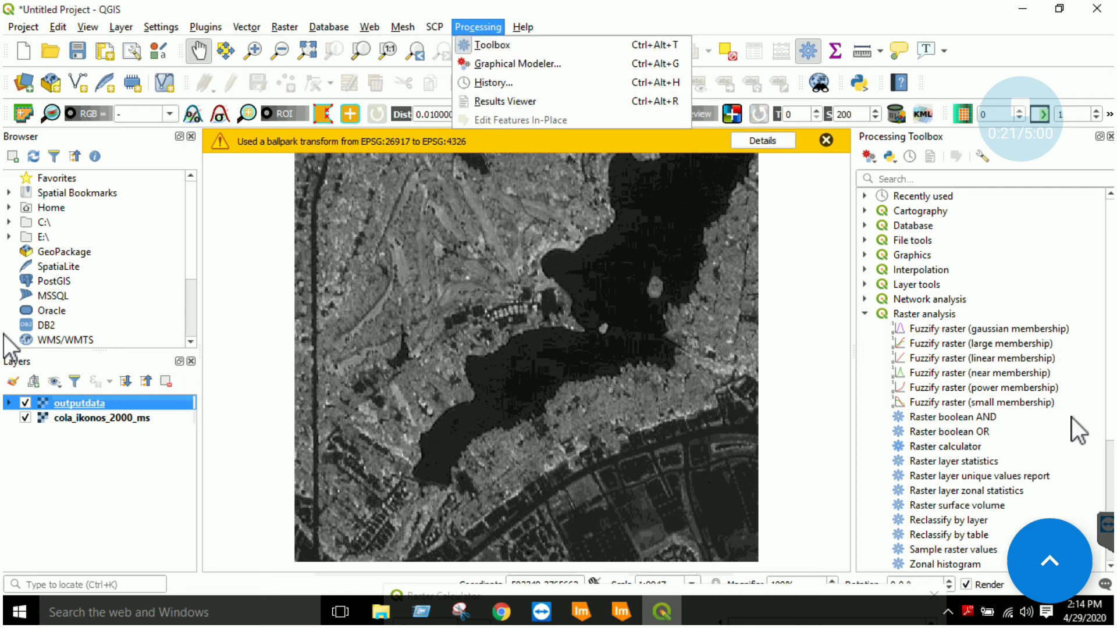
click(936, 451)
double_click(937, 451)
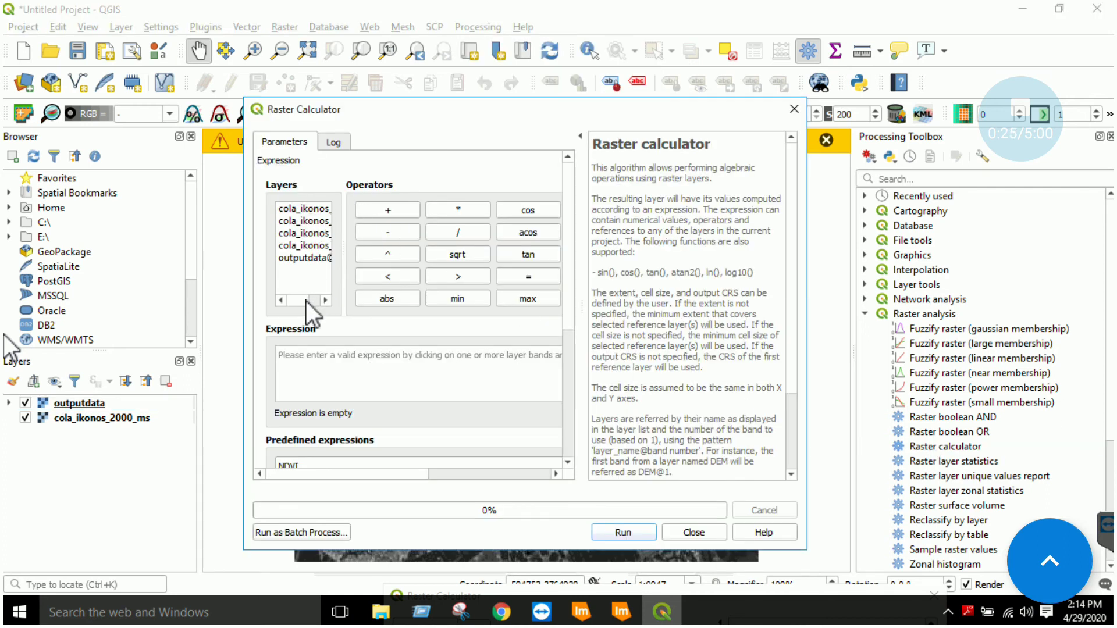
drag(300, 303, 332, 303)
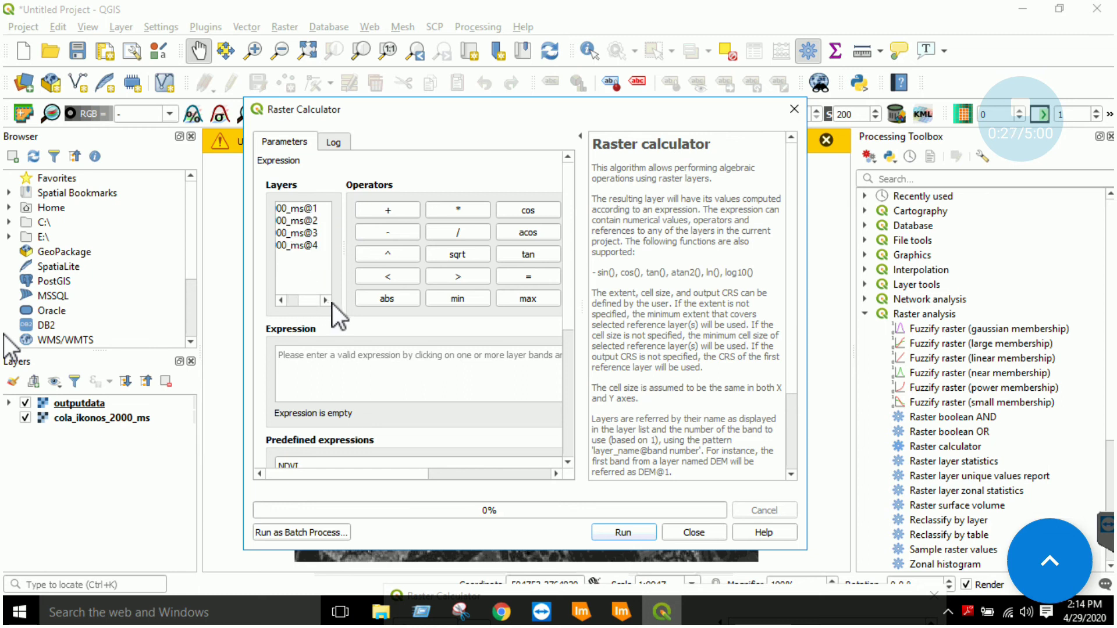
double_click(314, 247)
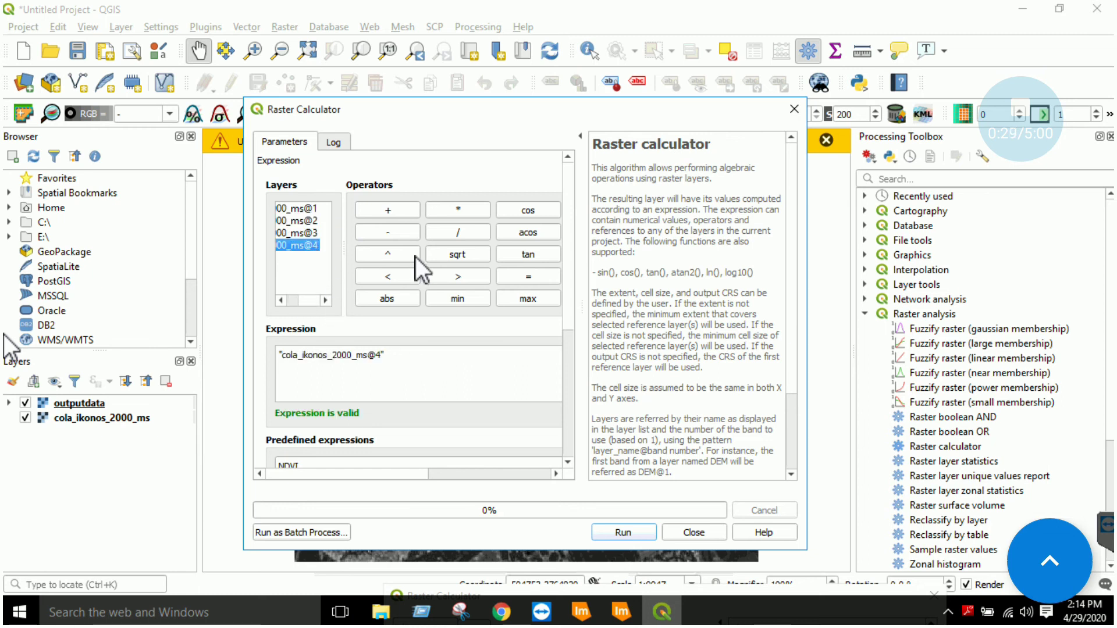
click(451, 236)
double_click(312, 234)
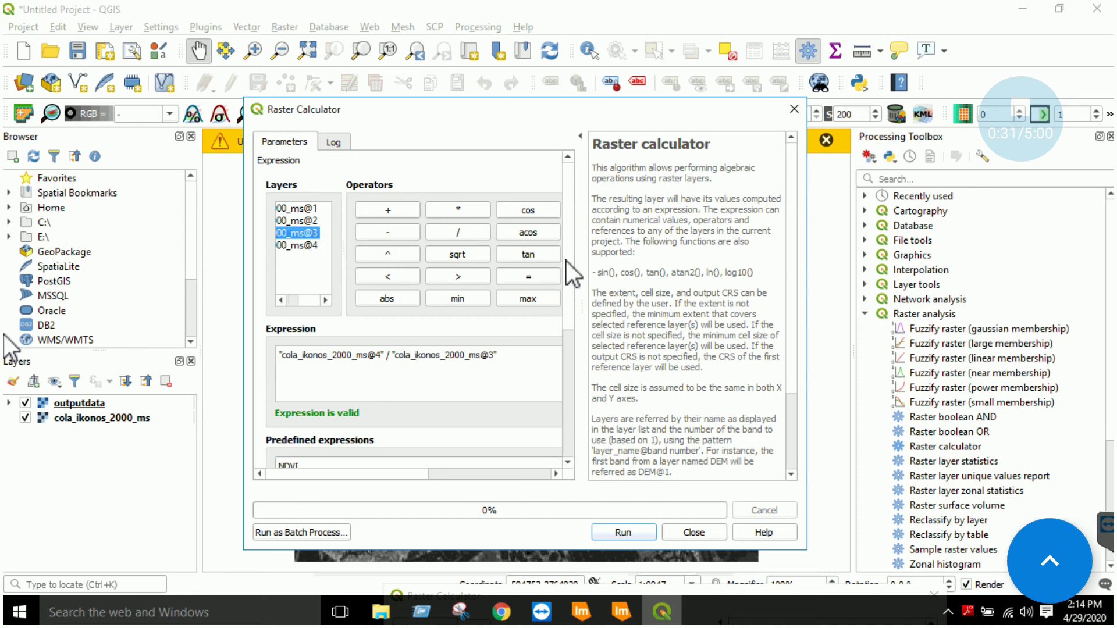
drag(567, 259, 563, 352)
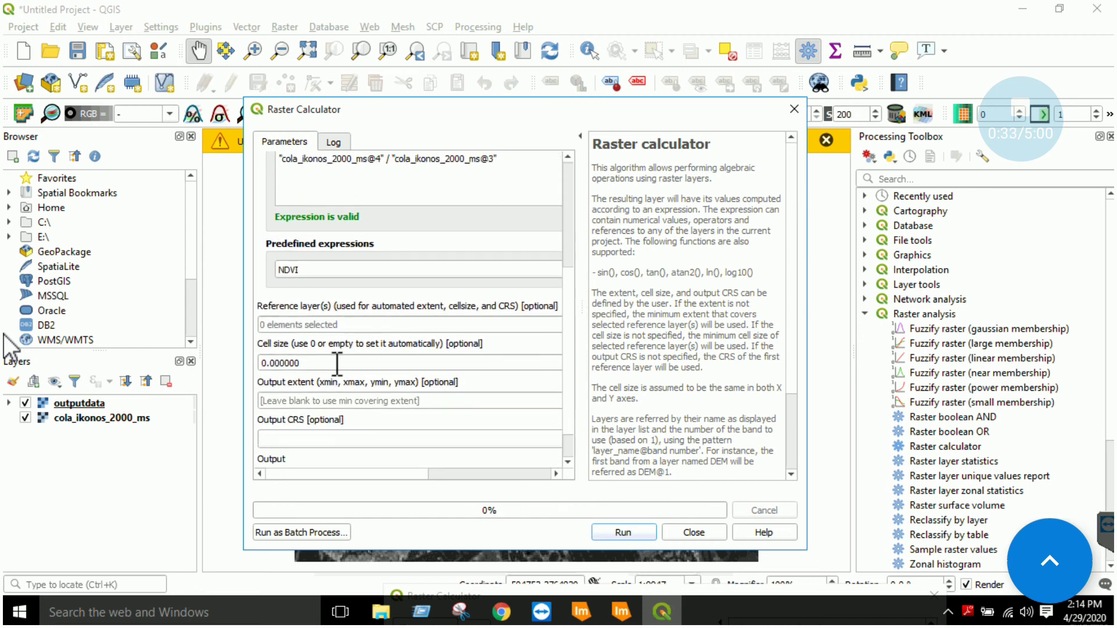
Step: Set cell size 30, take the extent from a layer, and output in WGS 84 (EPSG:4326)
double_click(336, 363)
text(30)
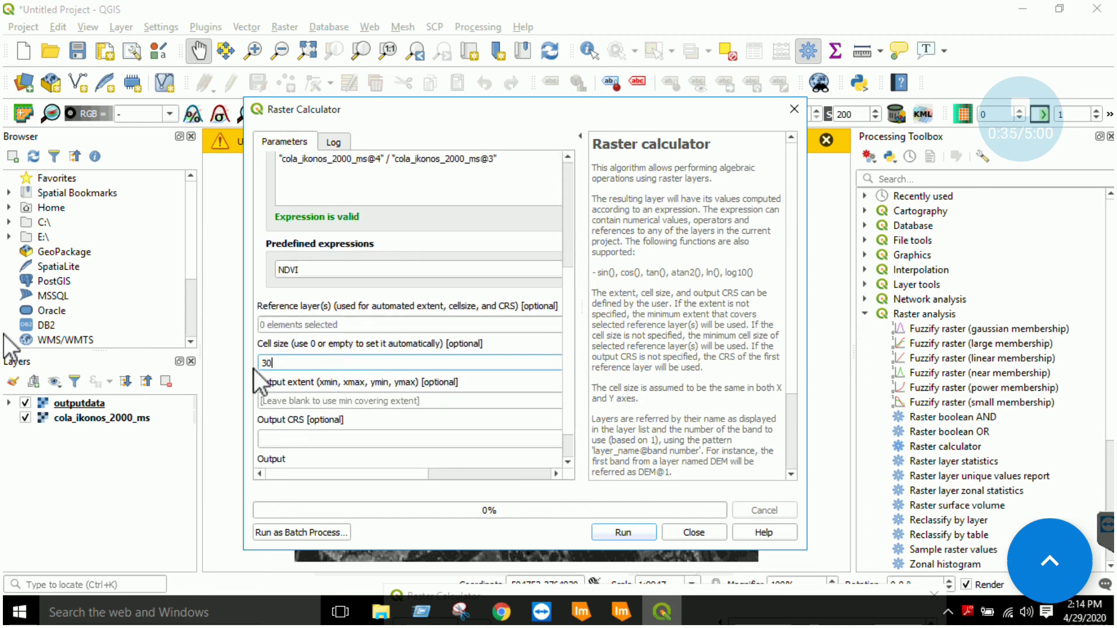
drag(568, 357, 570, 400)
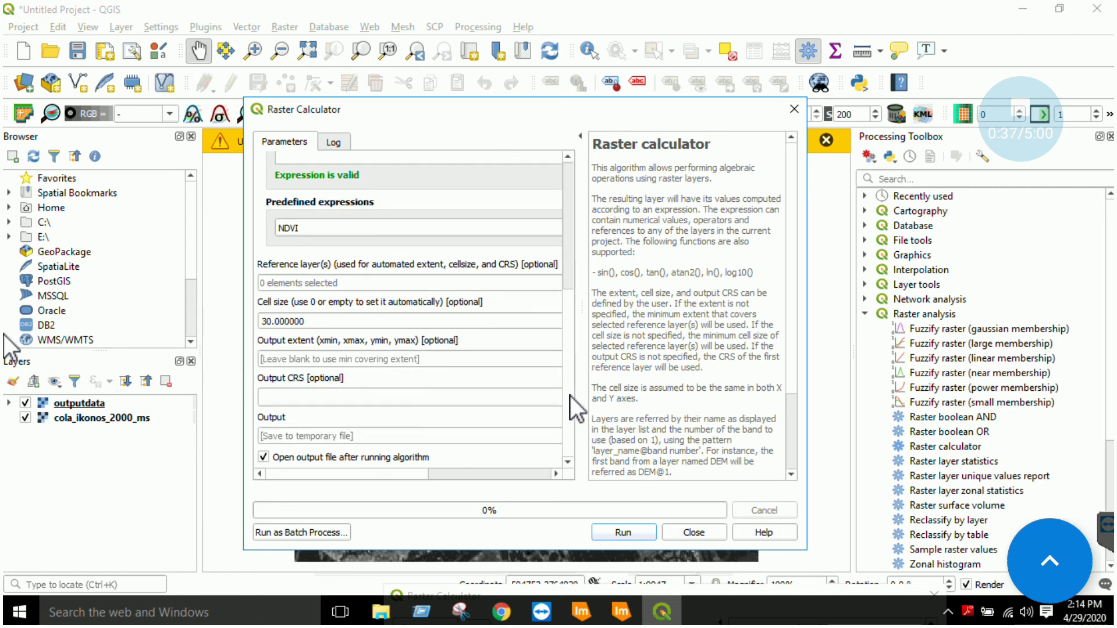
click(355, 360)
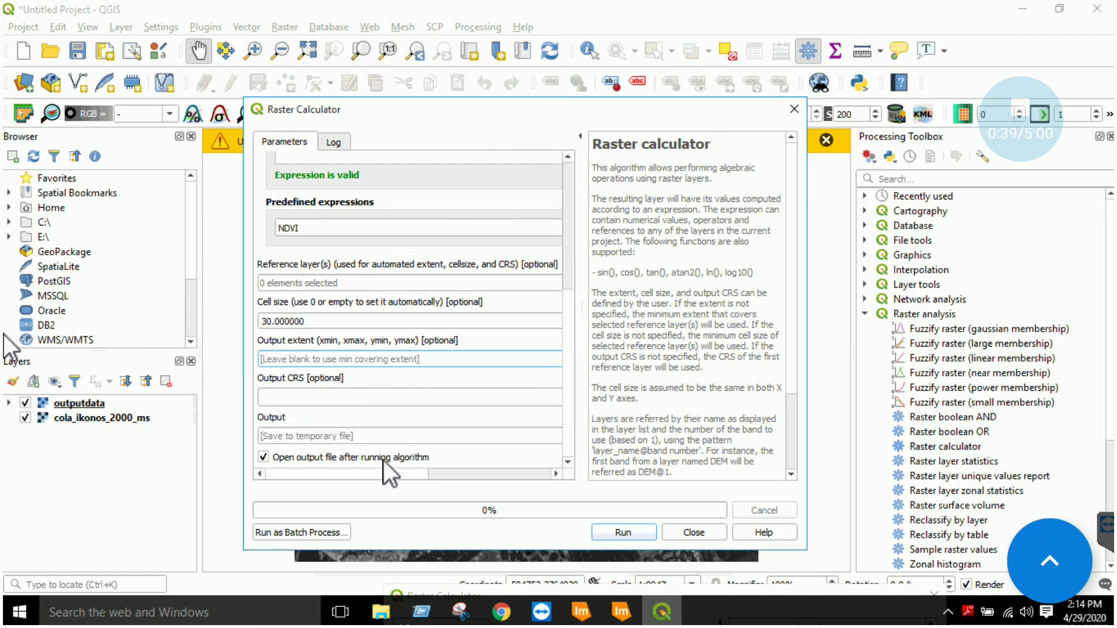
drag(378, 473, 517, 478)
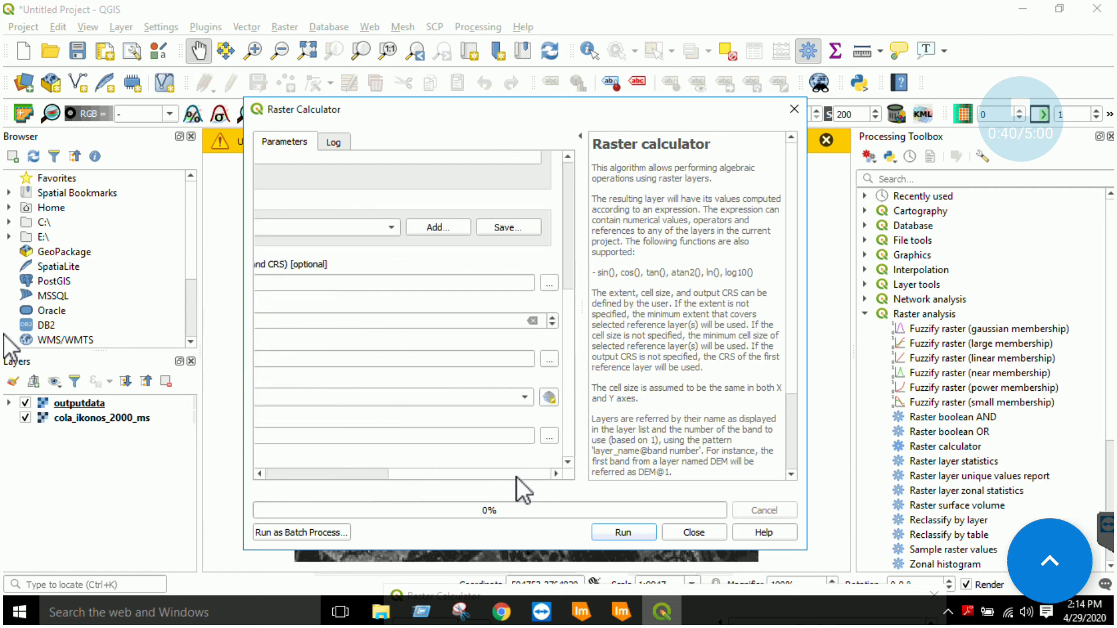
click(553, 358)
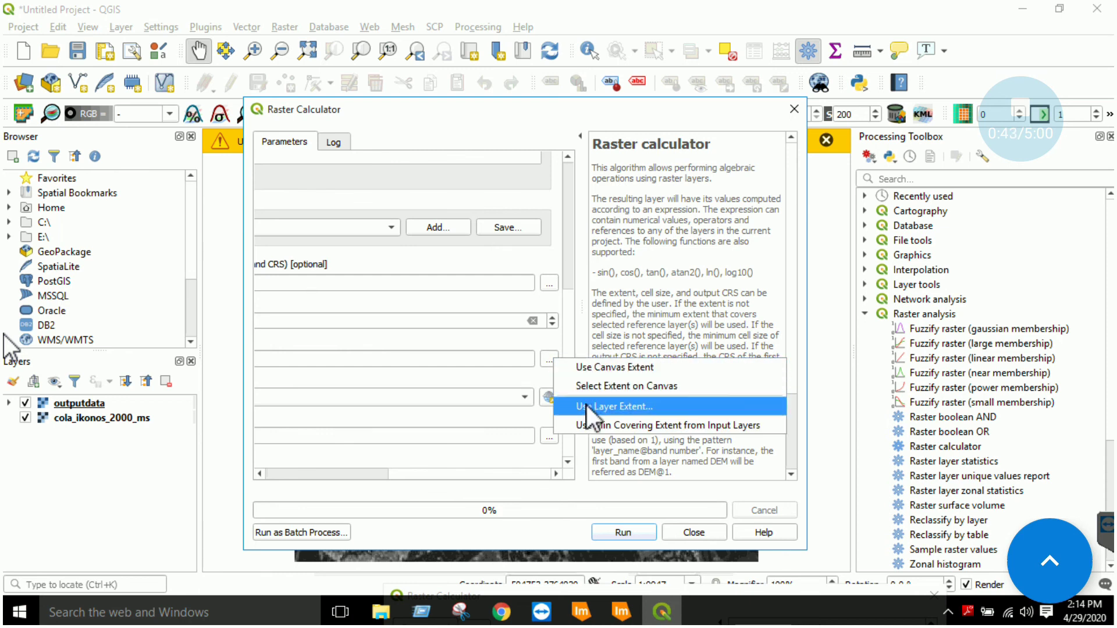
click(586, 405)
click(515, 355)
drag(413, 472, 297, 476)
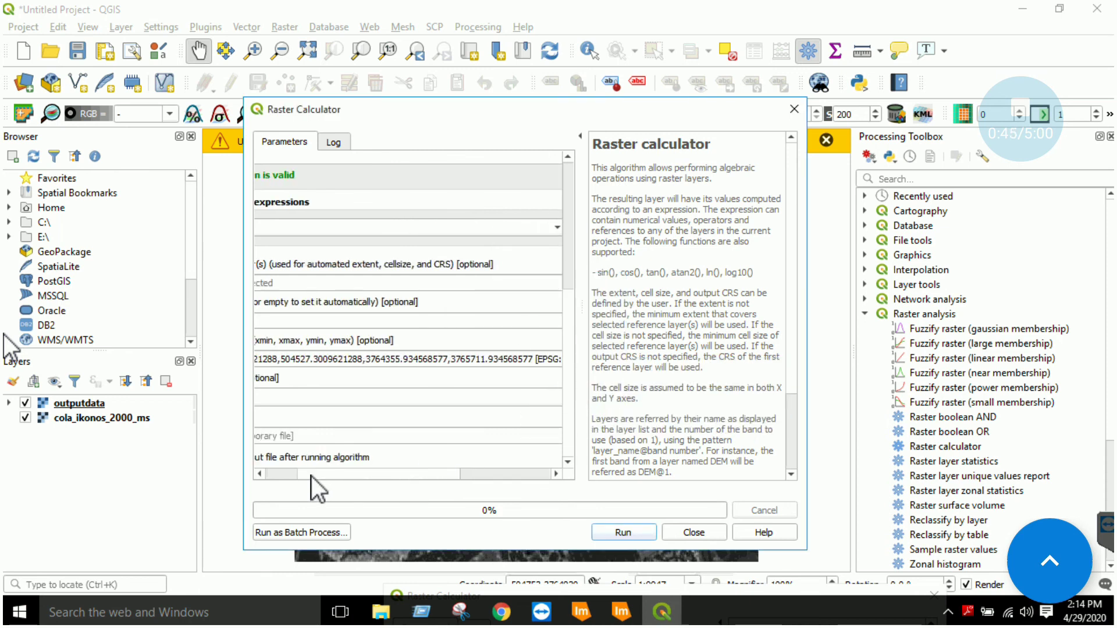
click(427, 399)
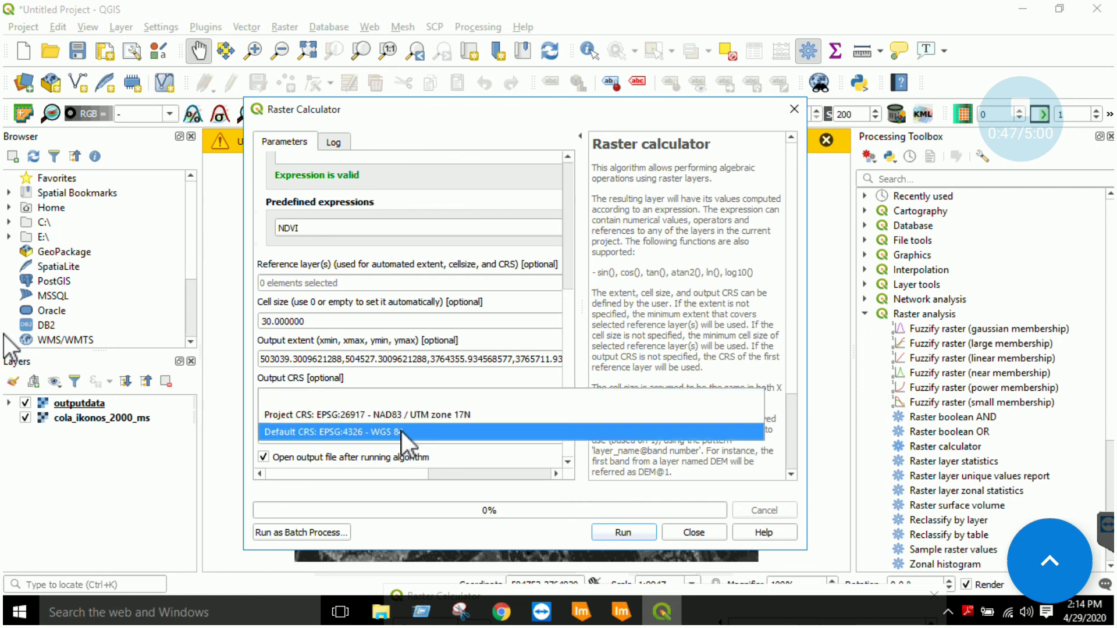
click(401, 432)
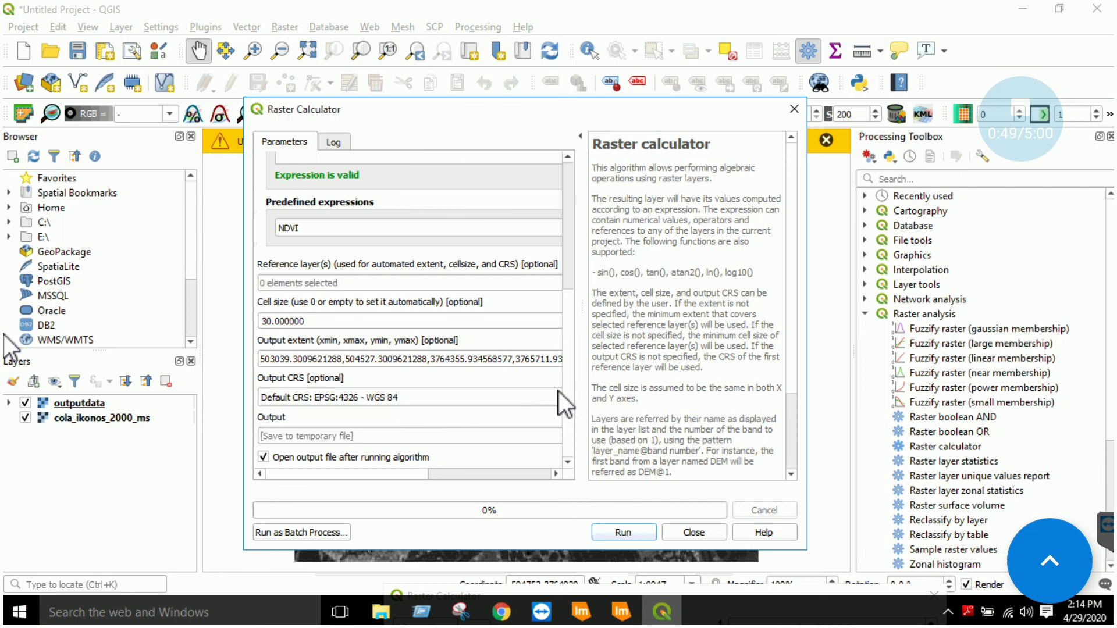
drag(363, 472, 496, 474)
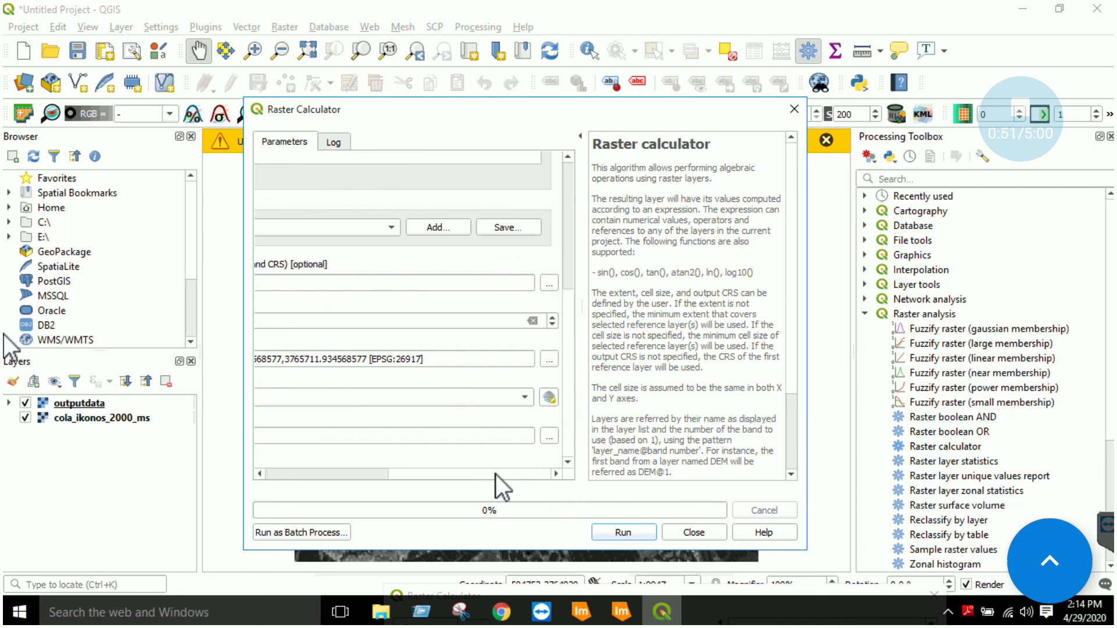
Step: Set the Raster Calculator output file to outputdata.tif, replacing the existing file
click(546, 441)
click(593, 468)
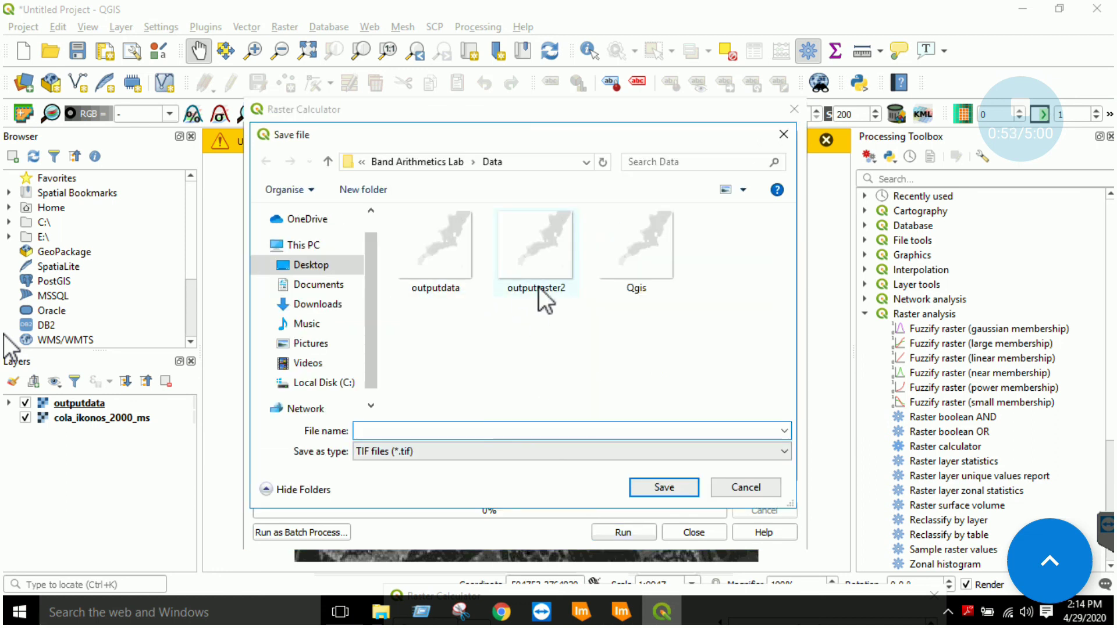
click(456, 274)
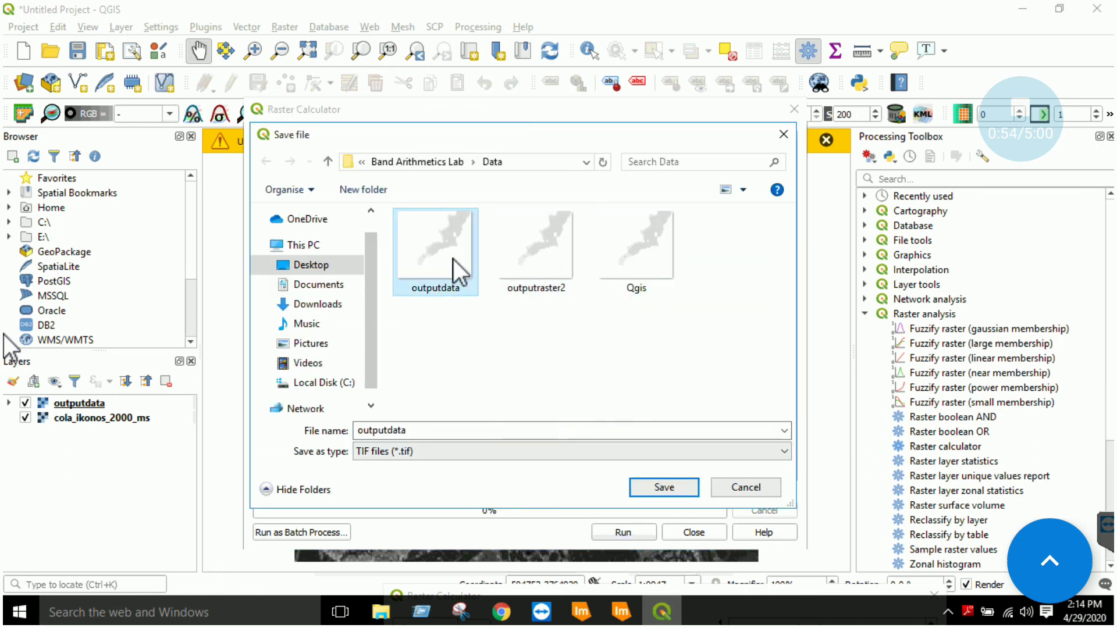
click(675, 490)
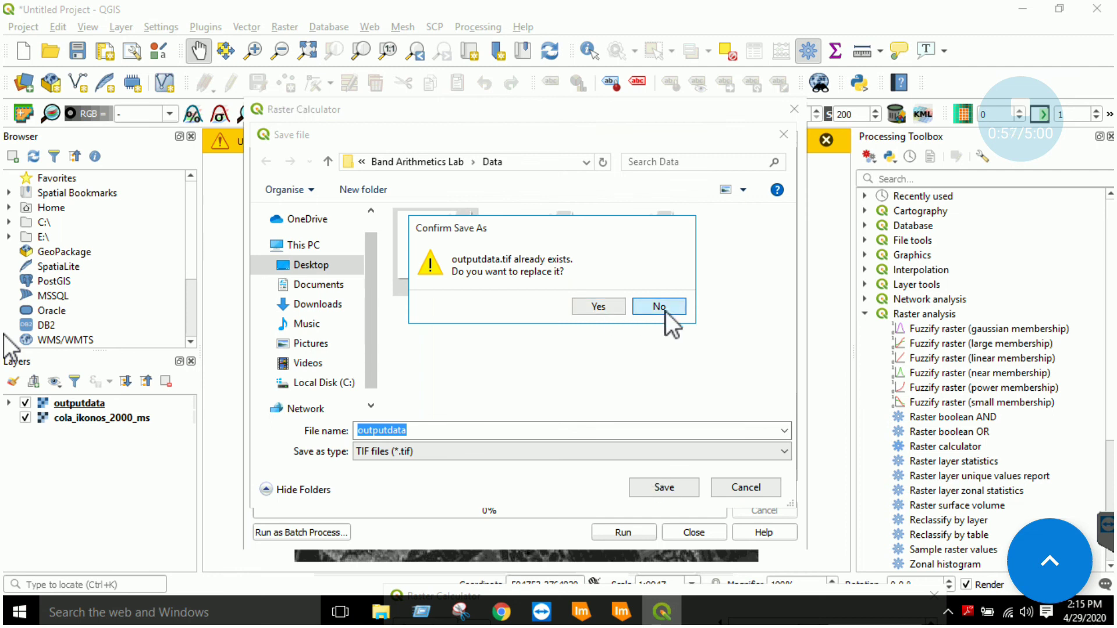
click(665, 312)
click(665, 489)
click(595, 304)
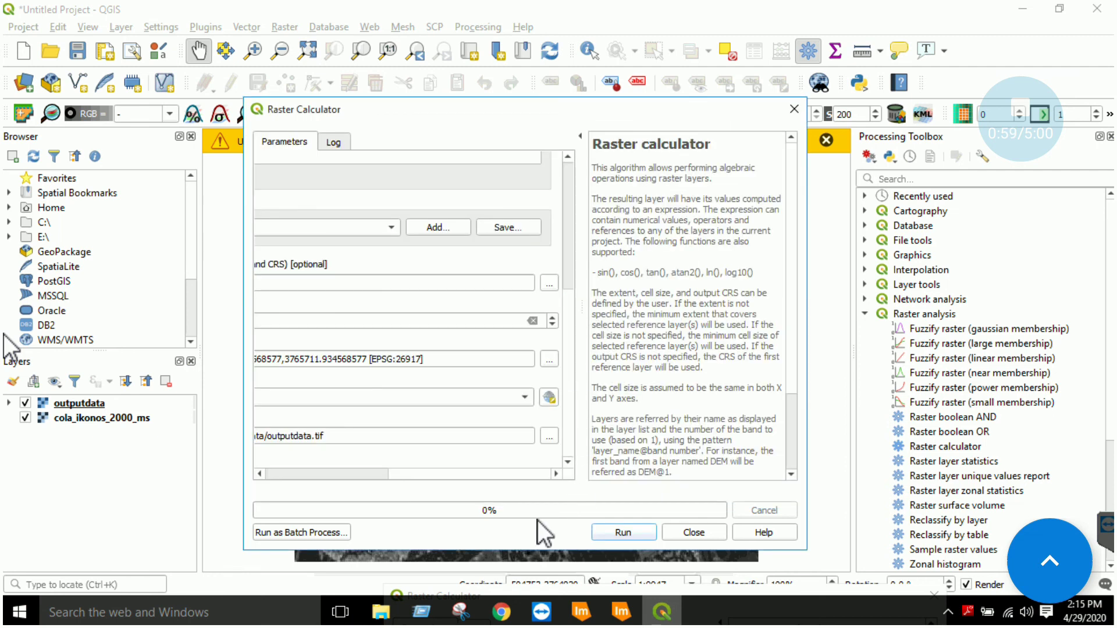
Step: Close the calculator, zoom to the outputdata layer, and hide cola_ikonos_2000_ms
click(690, 534)
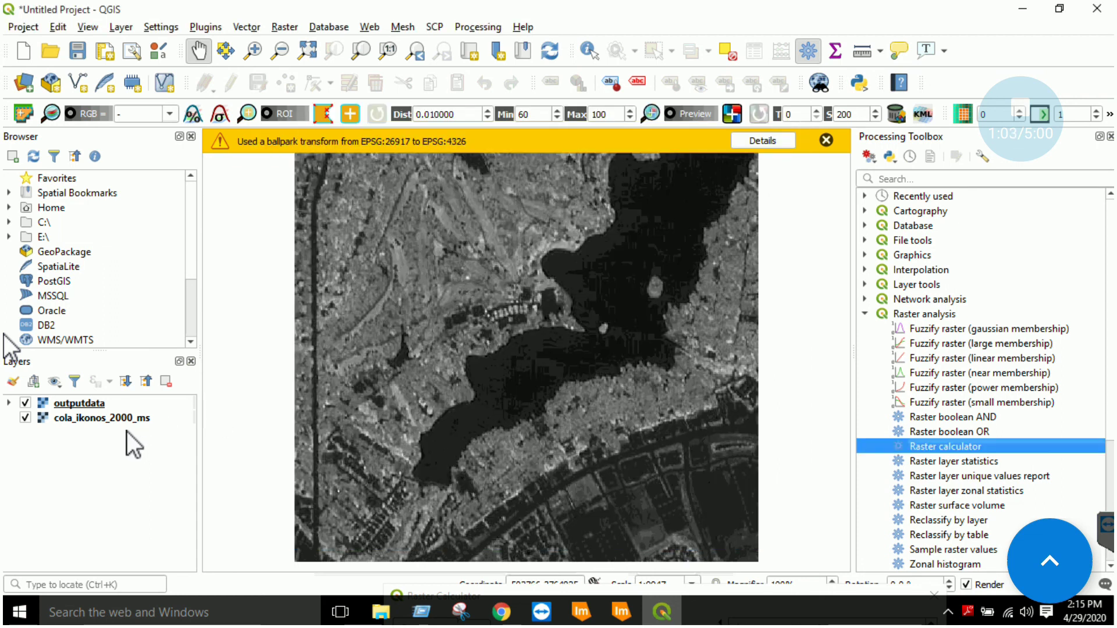
right_click(75, 401)
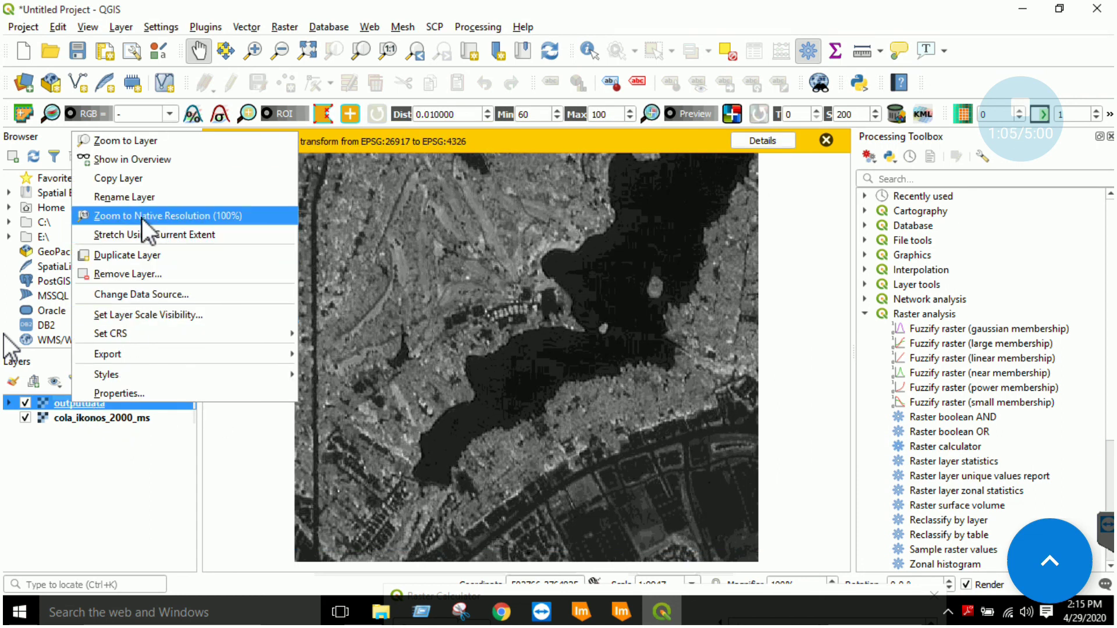
click(133, 143)
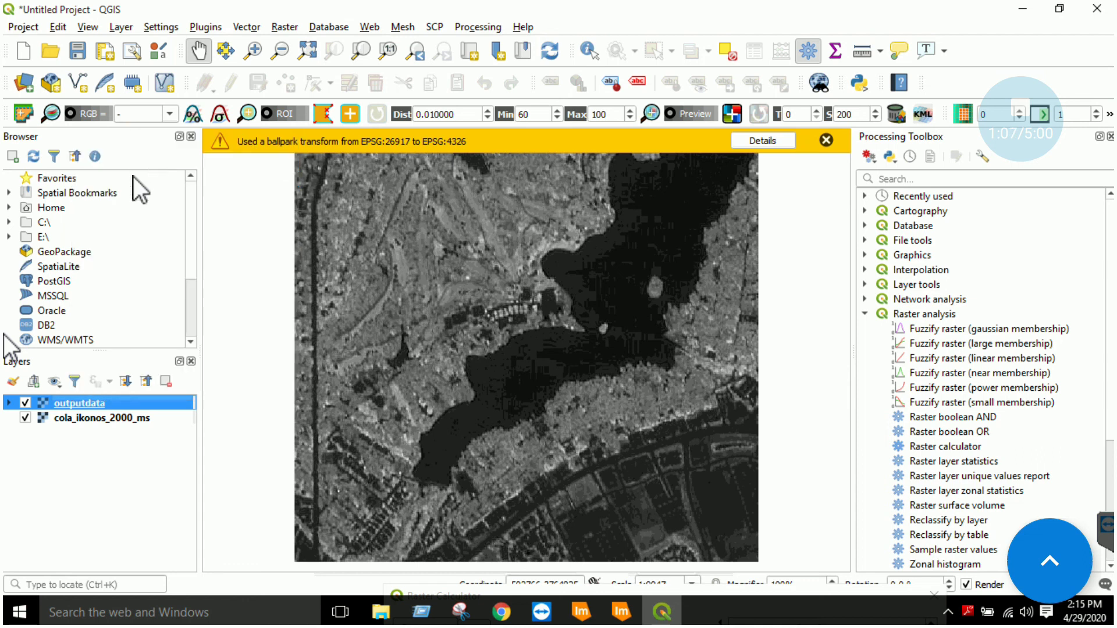
click(28, 419)
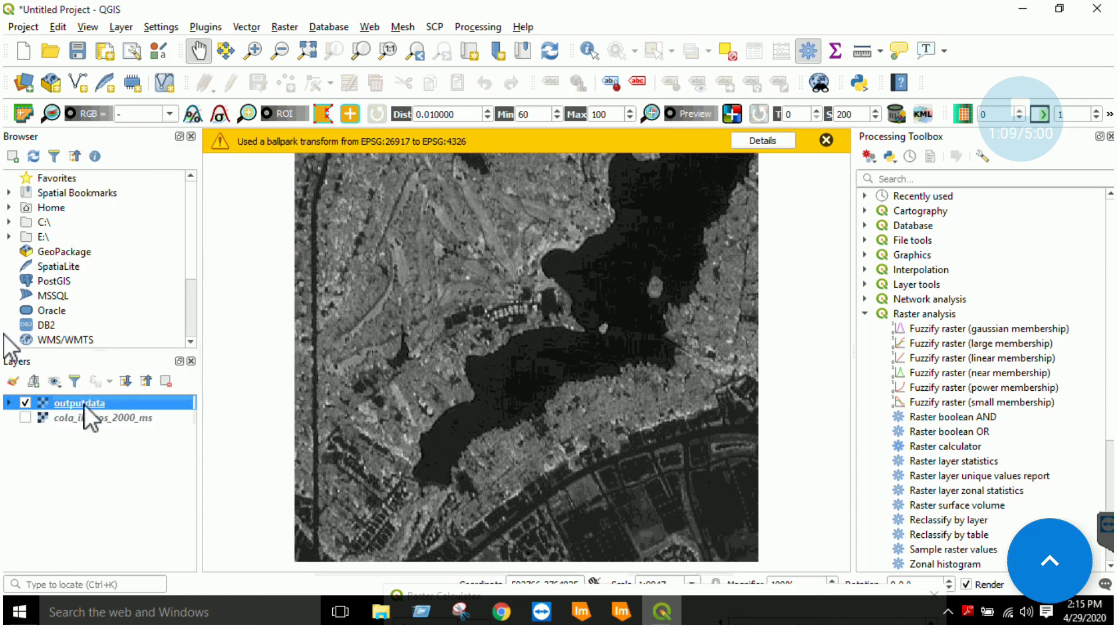